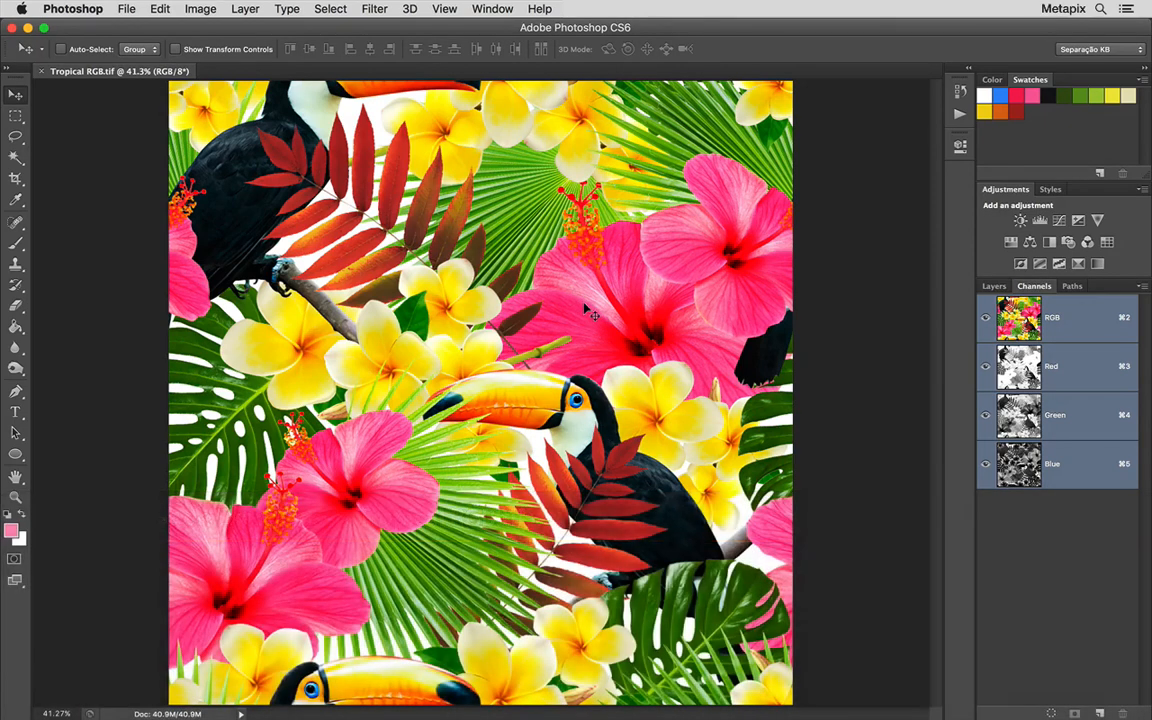
Duplicate the Tropical RGB image as "Tropical 12c Pontilhamento"
{"action": "left_click", "coordinate": [186, 12]}
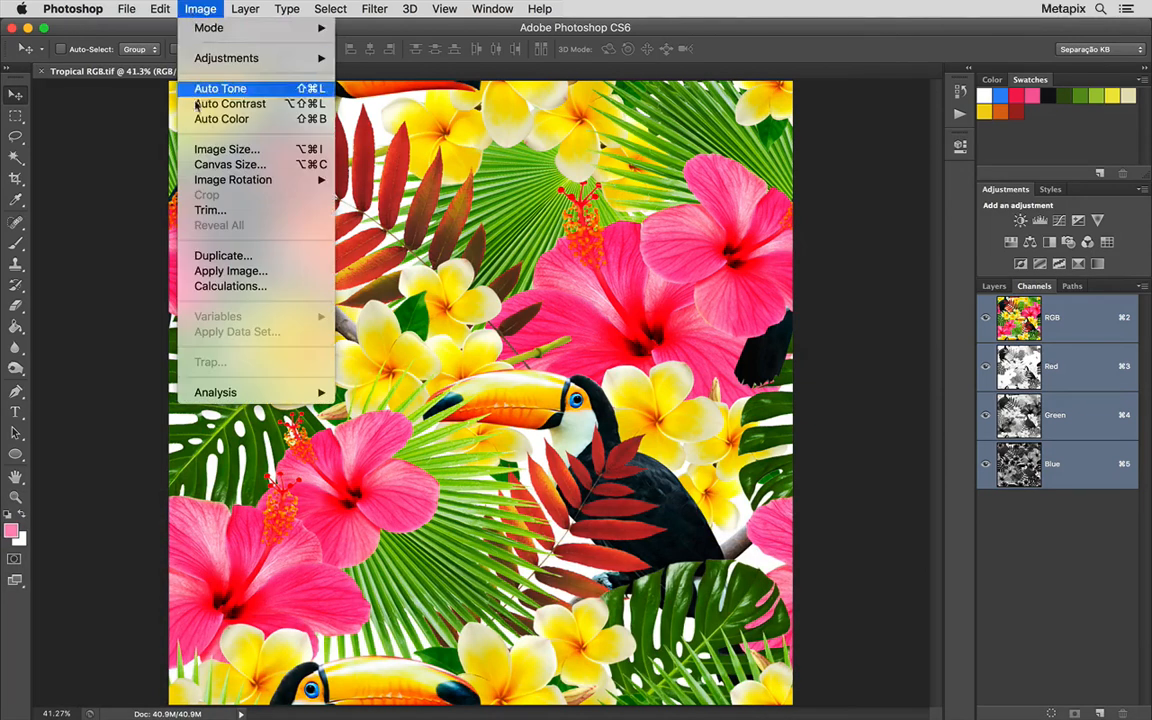
{"action": "left_click", "coordinate": [276, 259]}
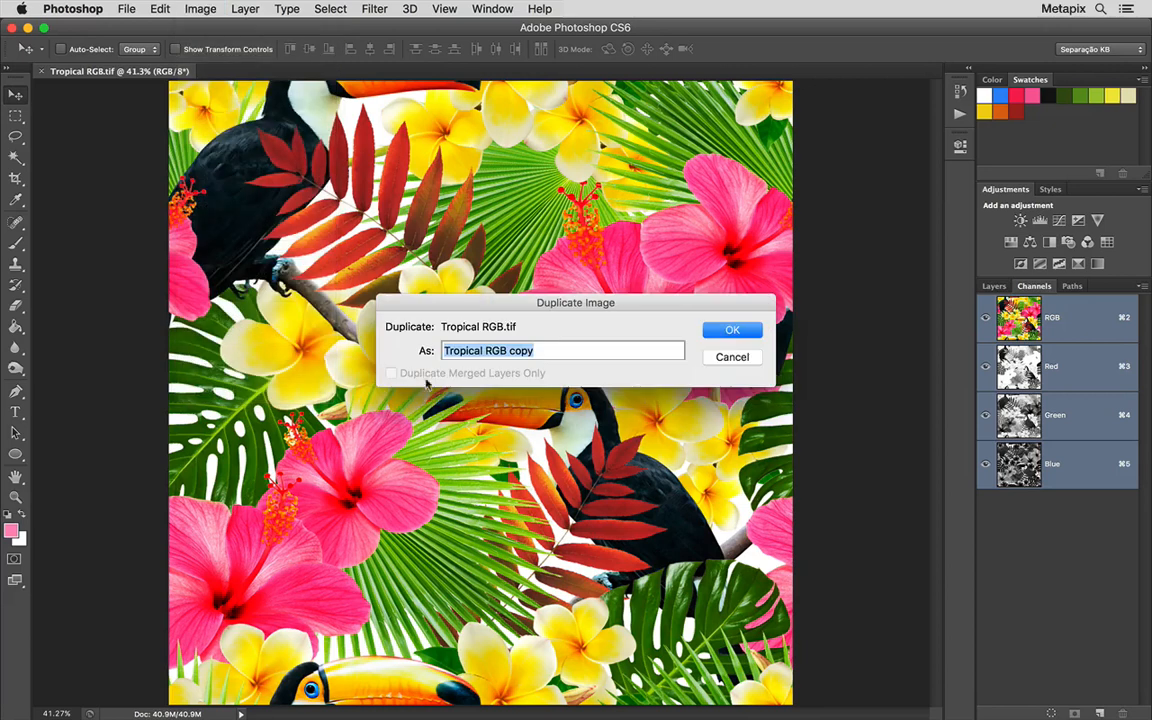
{"action": "left_click_drag", "start_coordinate": [485, 350], "coordinate": [540, 350]}
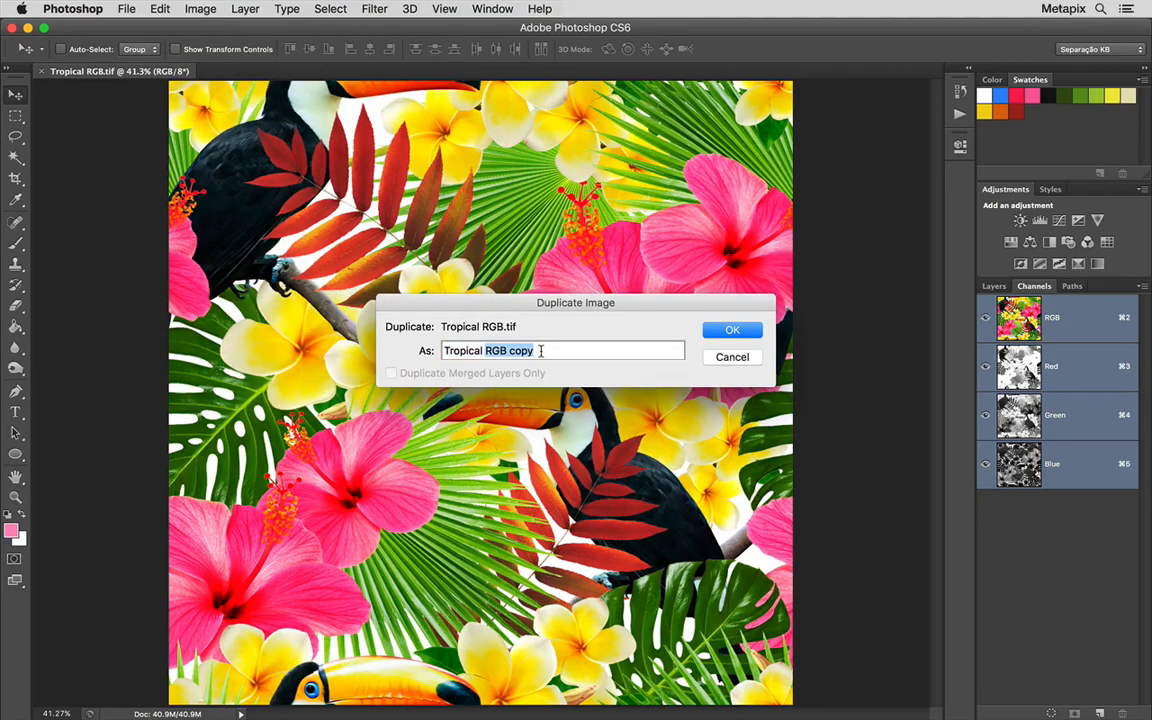
{"action": "type", "text": "12c"}
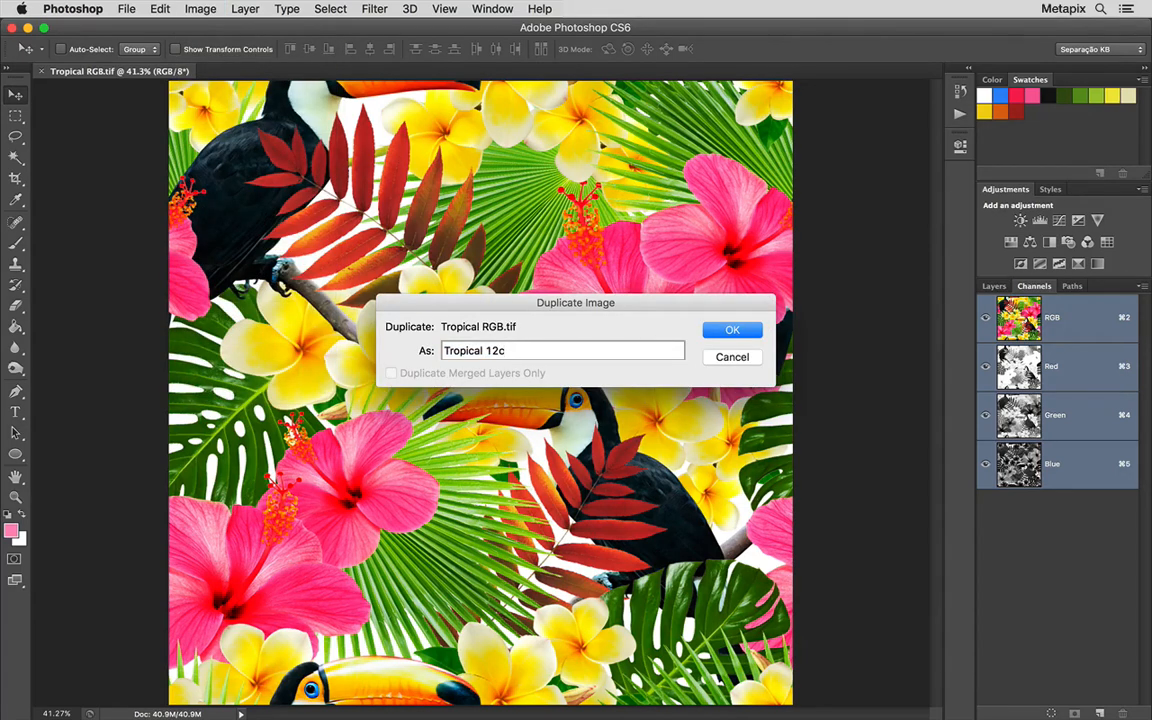
{"action": "type", "text": " Pontilhamento"}
{"action": "left_click", "coordinate": [730, 330]}
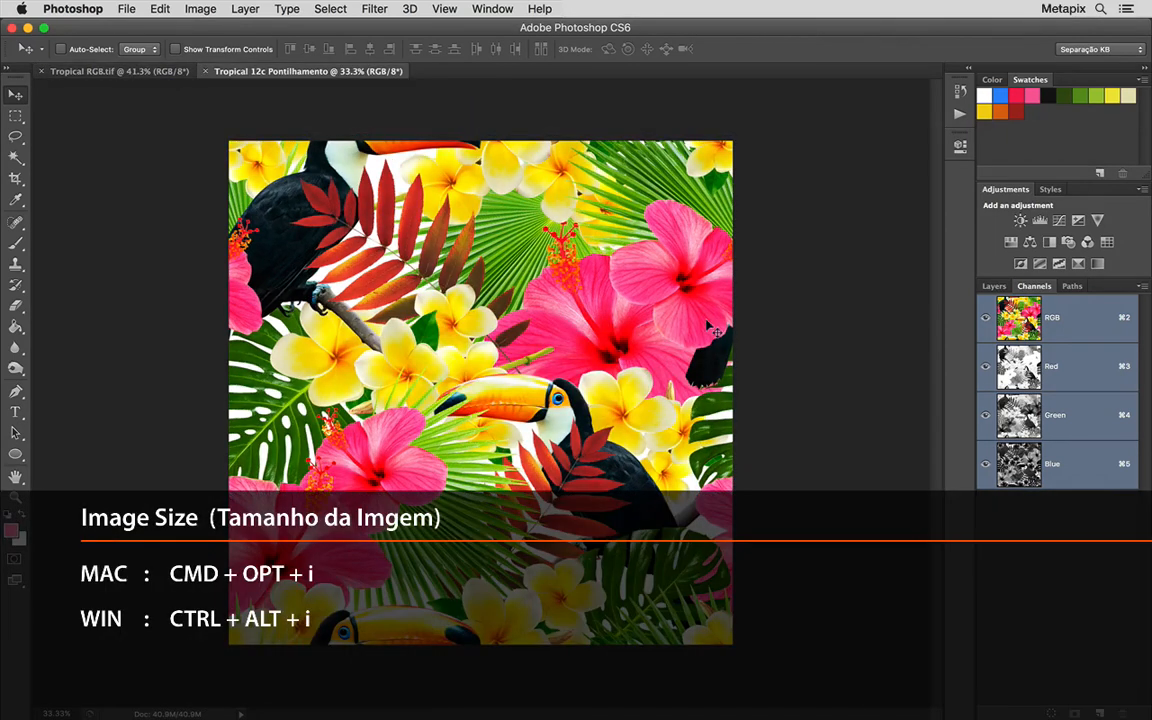
Resample the duplicate to a resolution of 100 pixels/inch, keeping the 32 × 32 cm document size
{"action": "key", "text": "super+alt+i"}
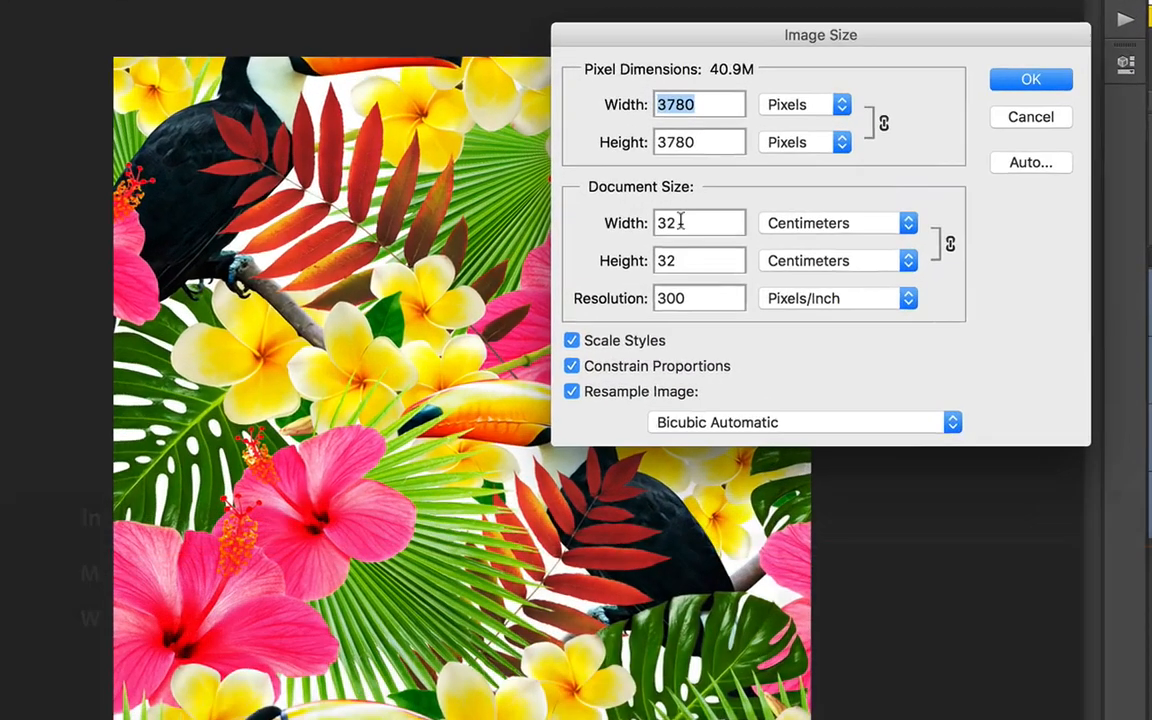
{"action": "double_click", "coordinate": [645, 261]}
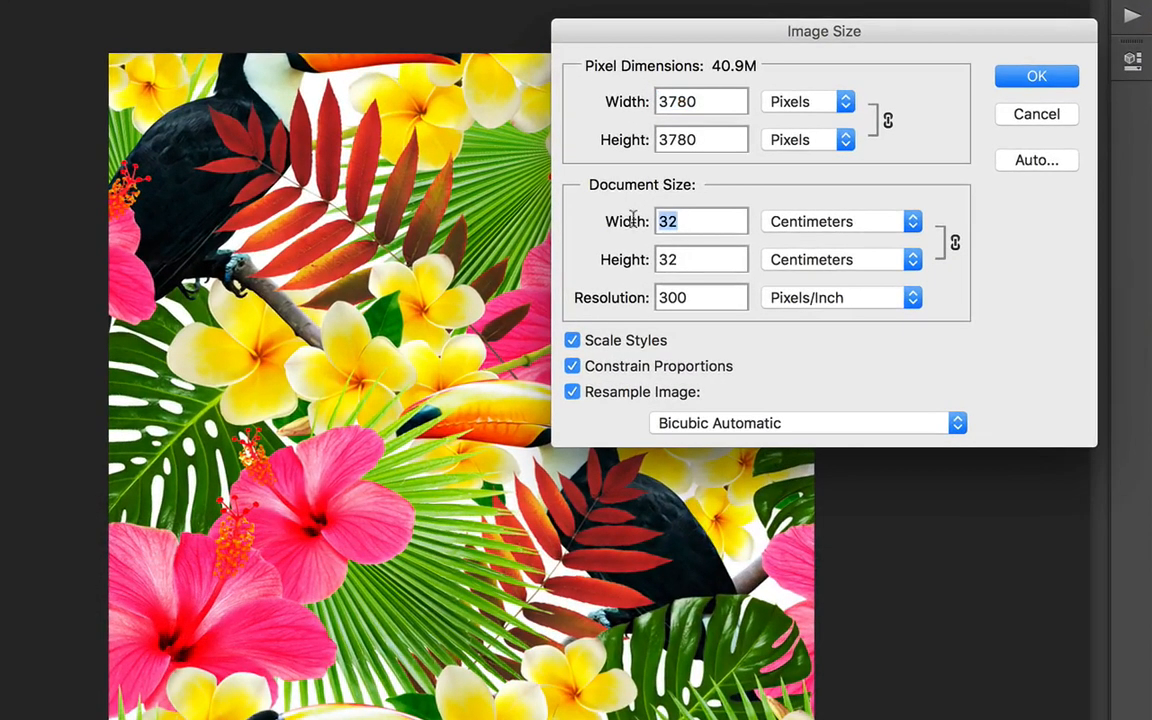
{"action": "left_click_drag", "start_coordinate": [677, 258], "coordinate": [638, 257]}
{"action": "left_click_drag", "start_coordinate": [683, 298], "coordinate": [645, 300]}
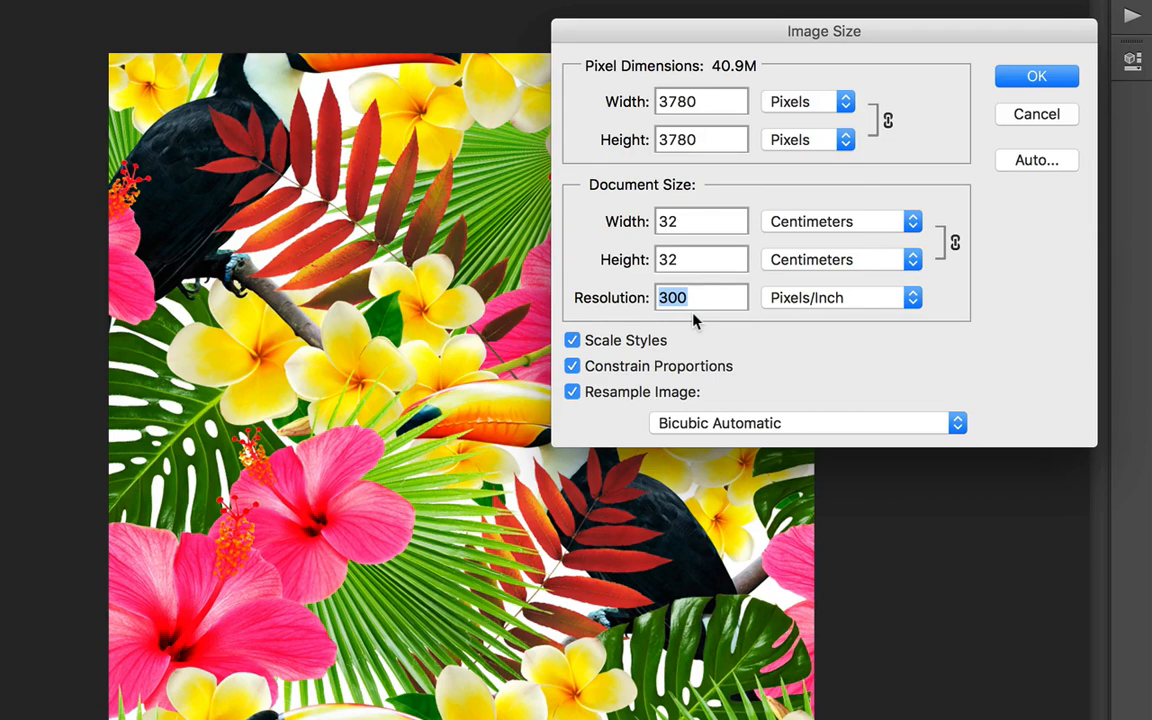
{"action": "type", "text": "1"}
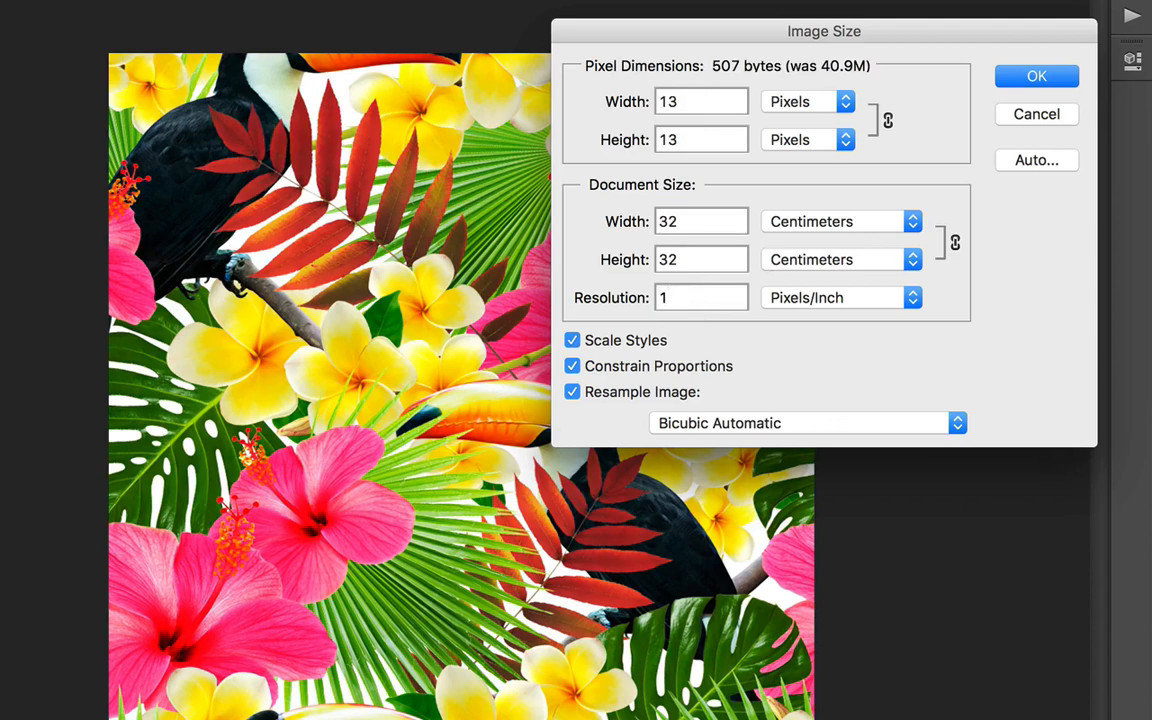
{"action": "type", "text": "00"}
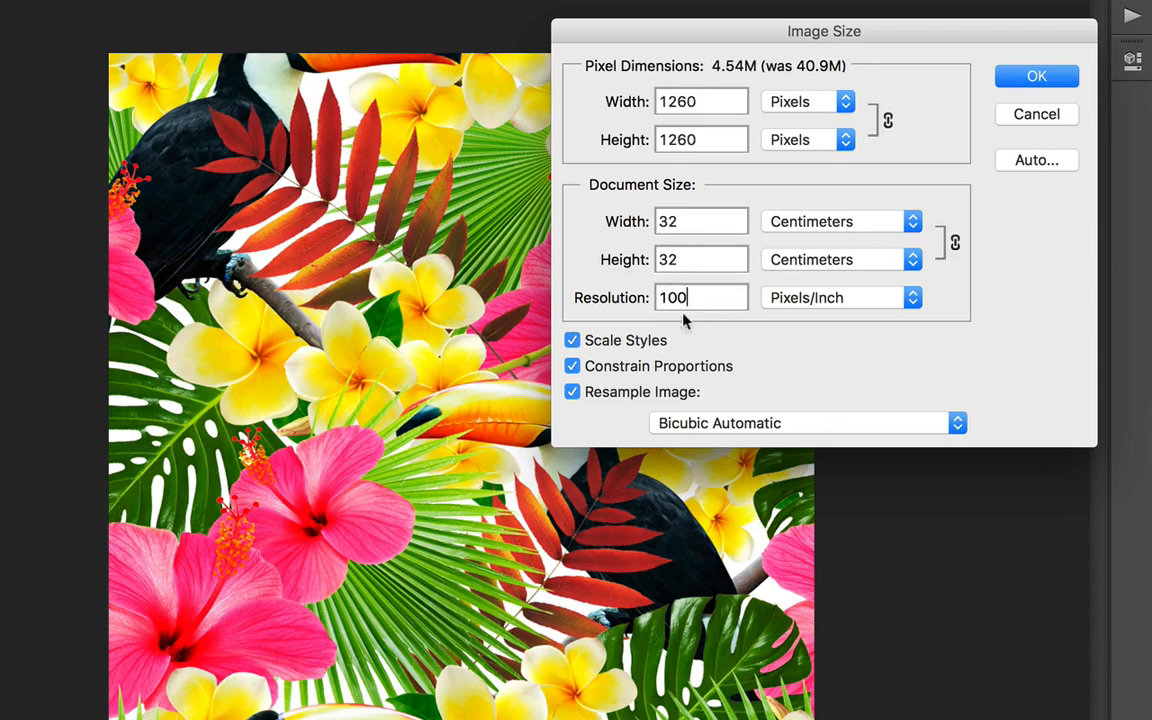
{"action": "double_click", "coordinate": [692, 101]}
{"action": "left_click_drag", "start_coordinate": [668, 221], "coordinate": [571, 221]}
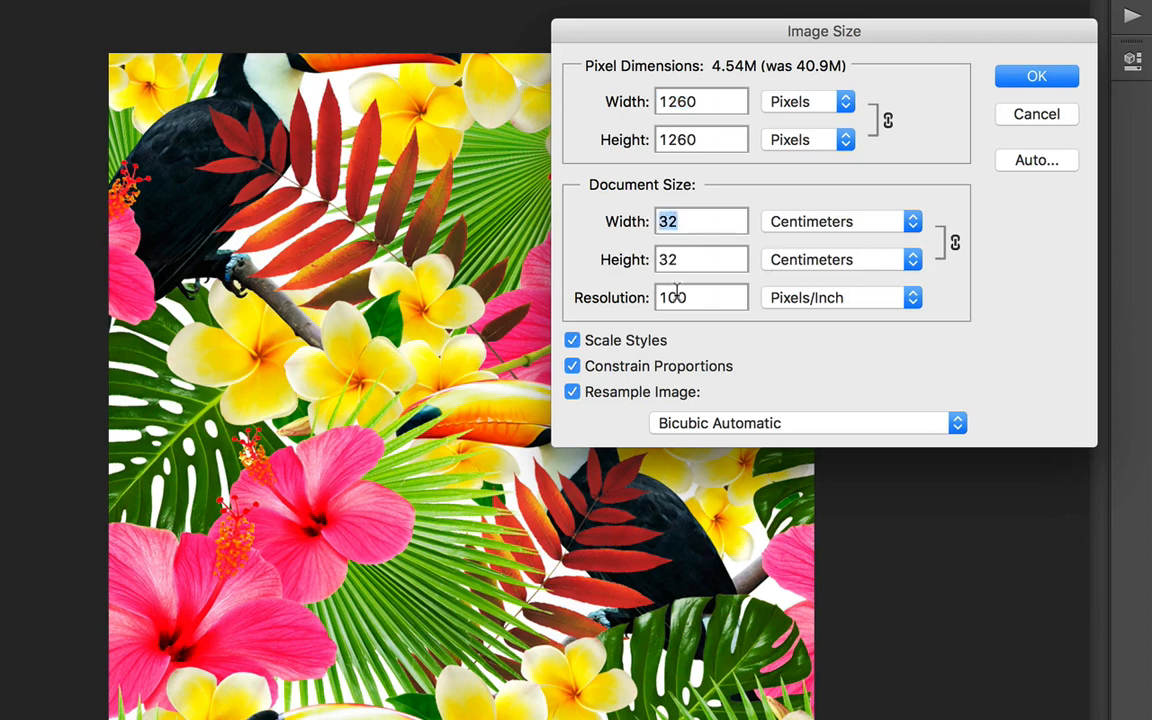
{"action": "double_click", "coordinate": [672, 297]}
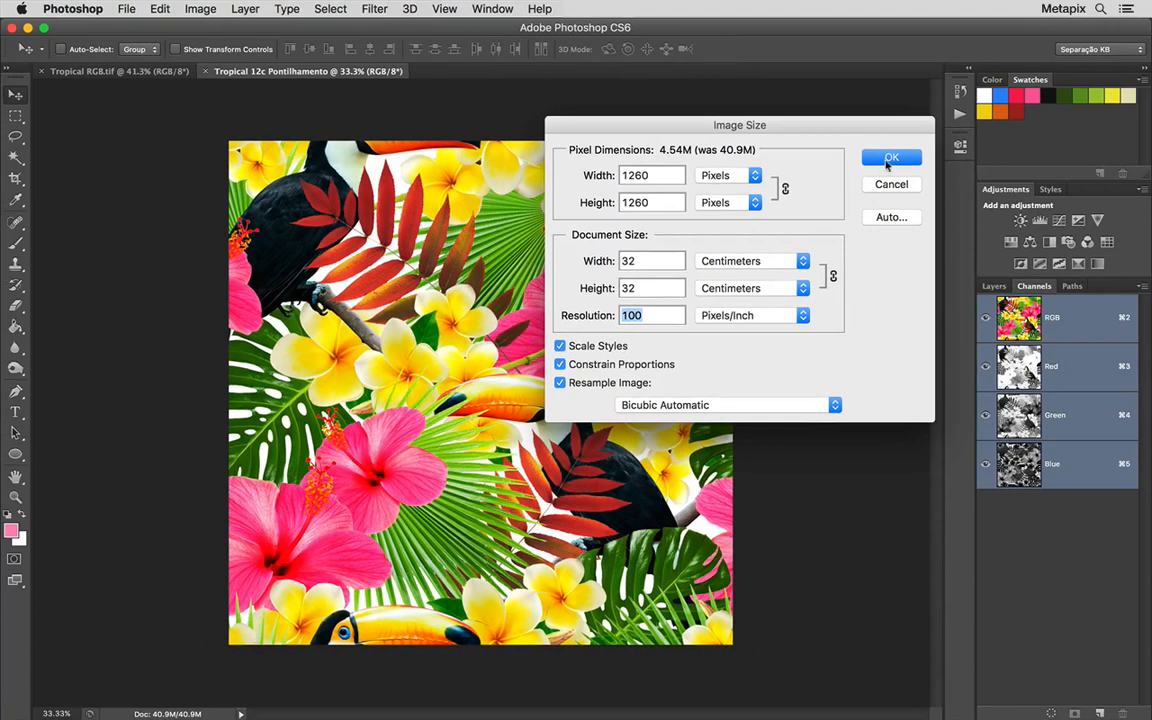
{"action": "left_click", "coordinate": [889, 160]}
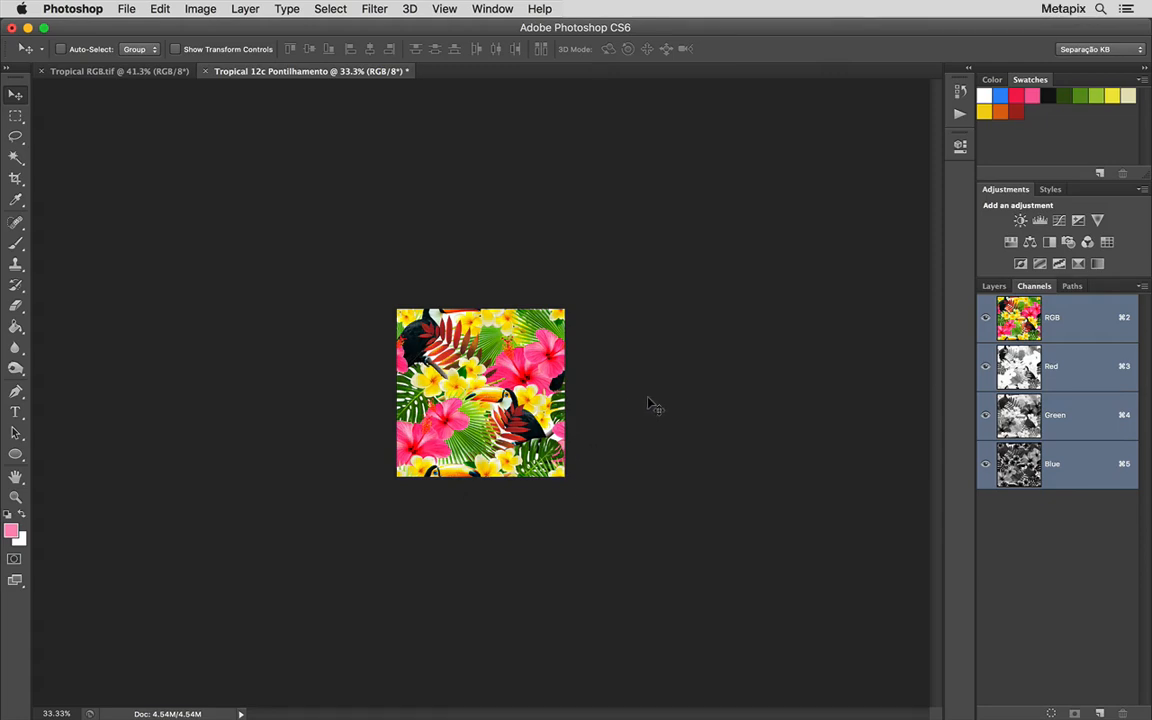
Start converting the resized duplicate to Indexed Color mode
{"action": "key", "text": "super+plus"}
{"action": "key", "text": "super+plus"}
{"action": "key", "text": "super+plus"}
{"action": "key", "text": "super+plus"}
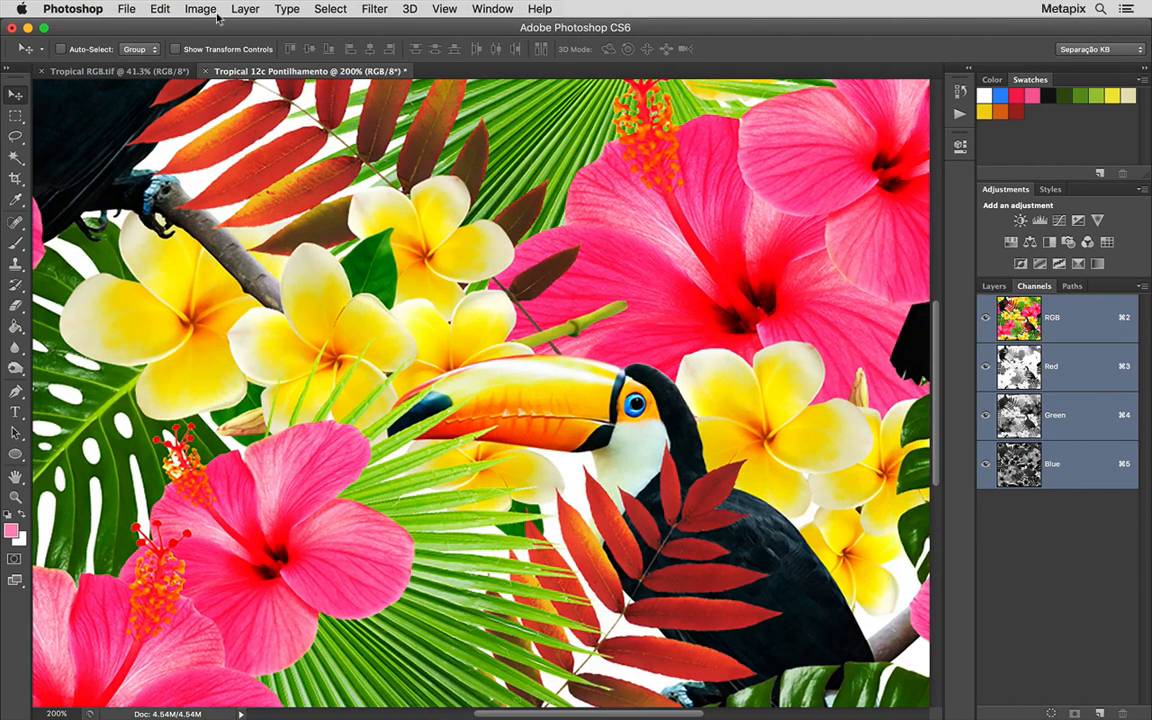
{"action": "left_click", "coordinate": [200, 8]}
{"action": "mouse_move", "coordinate": [218, 28]}
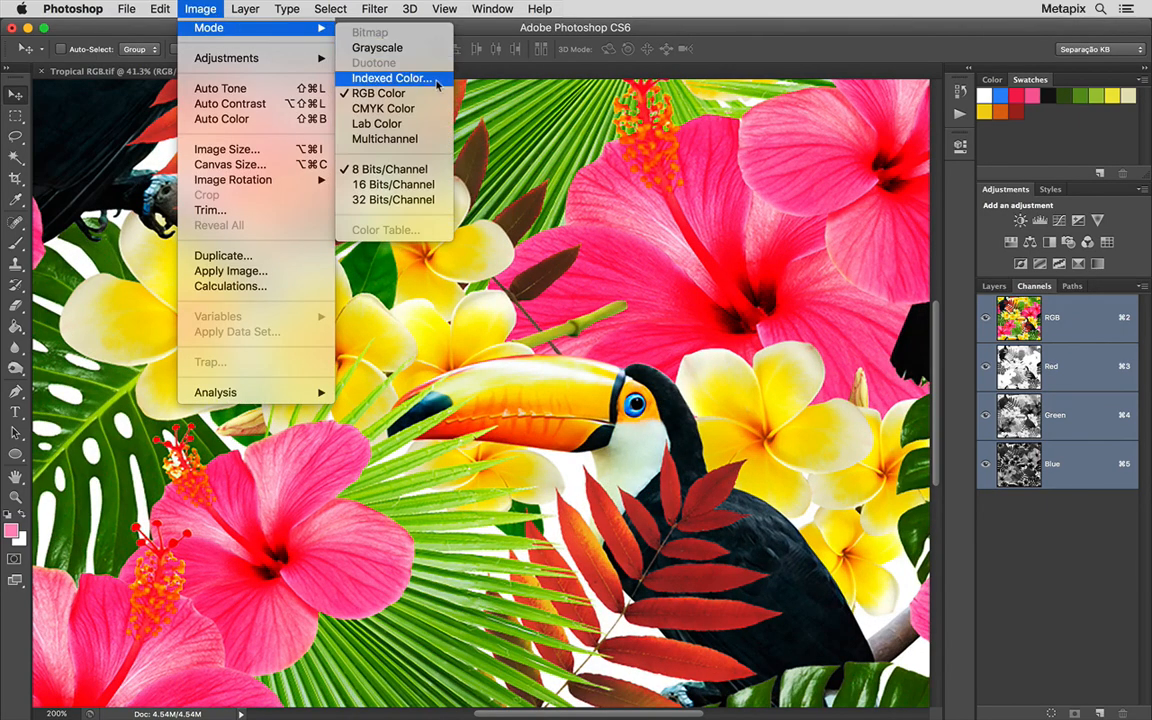
{"action": "left_click", "coordinate": [392, 78]}
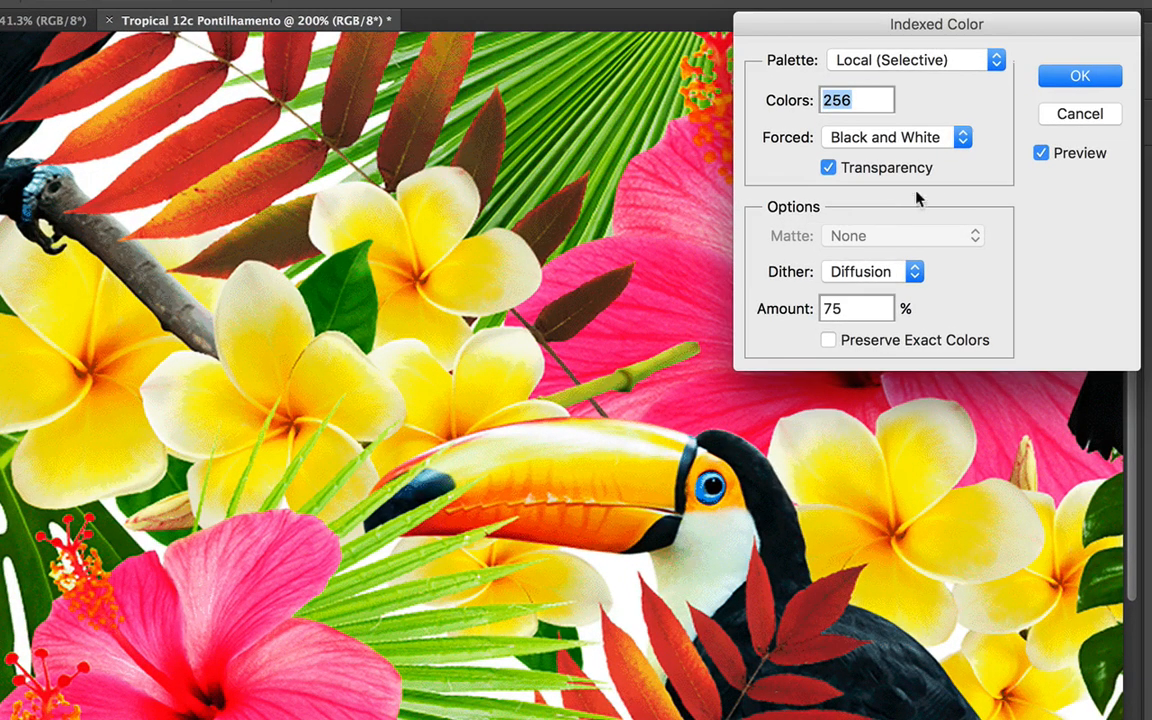
Try loading the Tropical 12 Cores.act color table as the custom palette for the conversion
{"action": "left_click", "coordinate": [987, 60]}
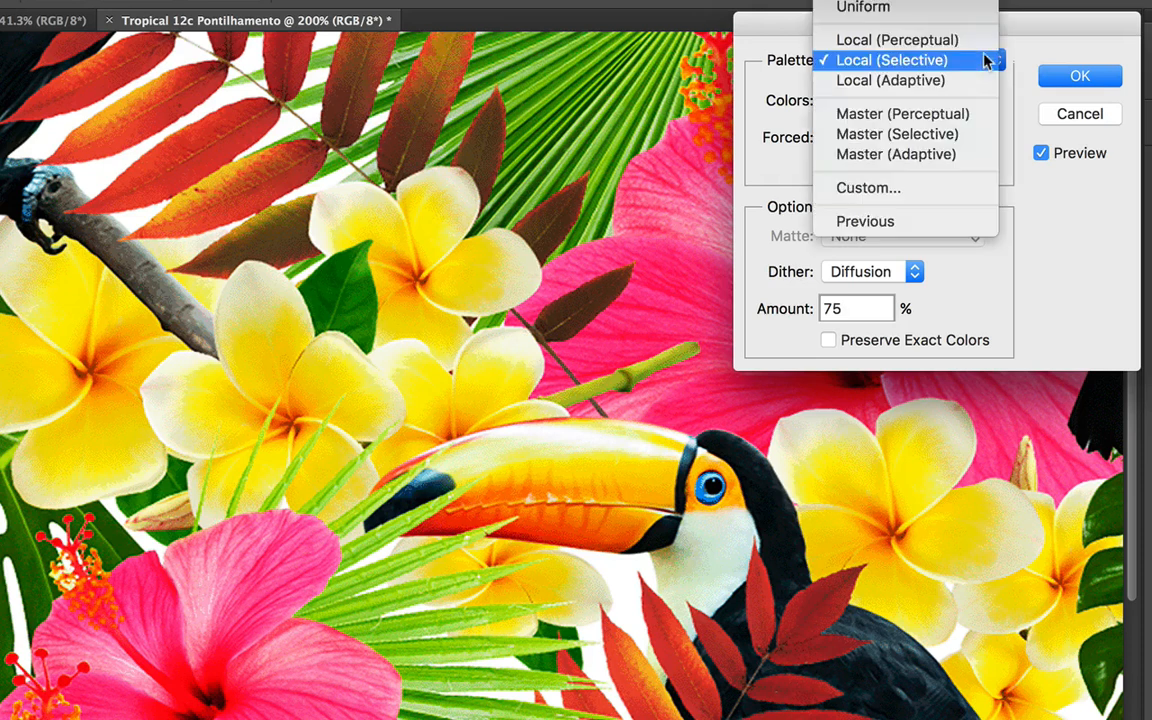
{"action": "left_click", "coordinate": [968, 192]}
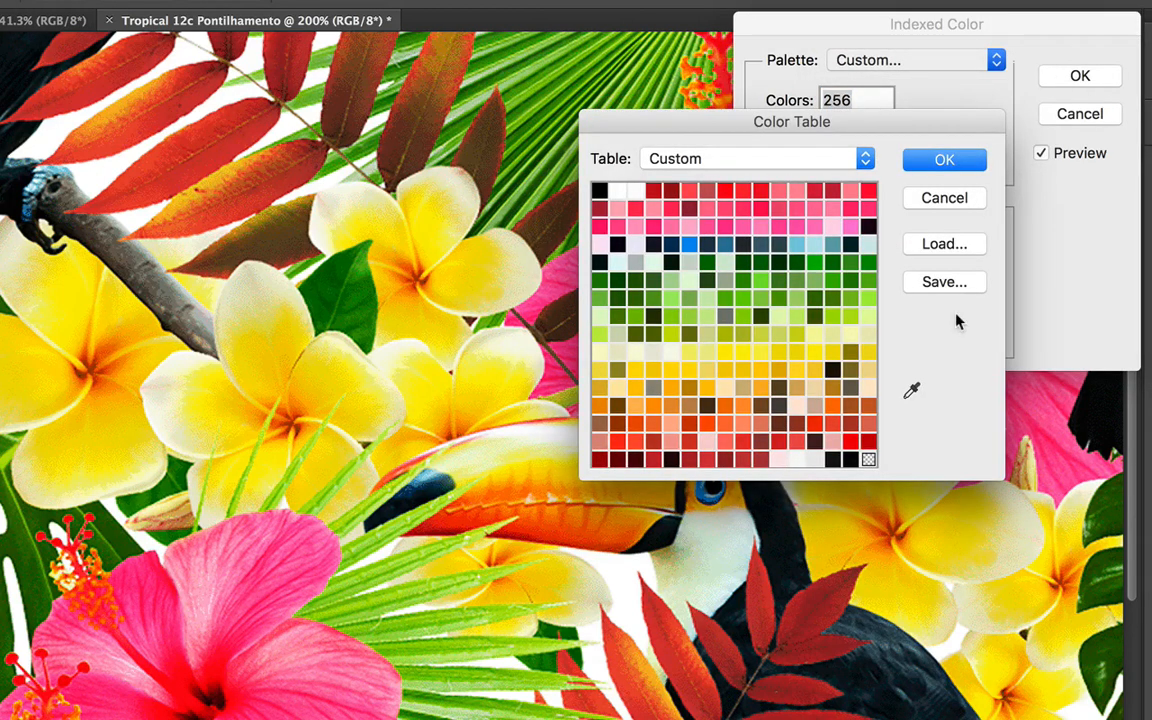
{"action": "left_click", "coordinate": [968, 252]}
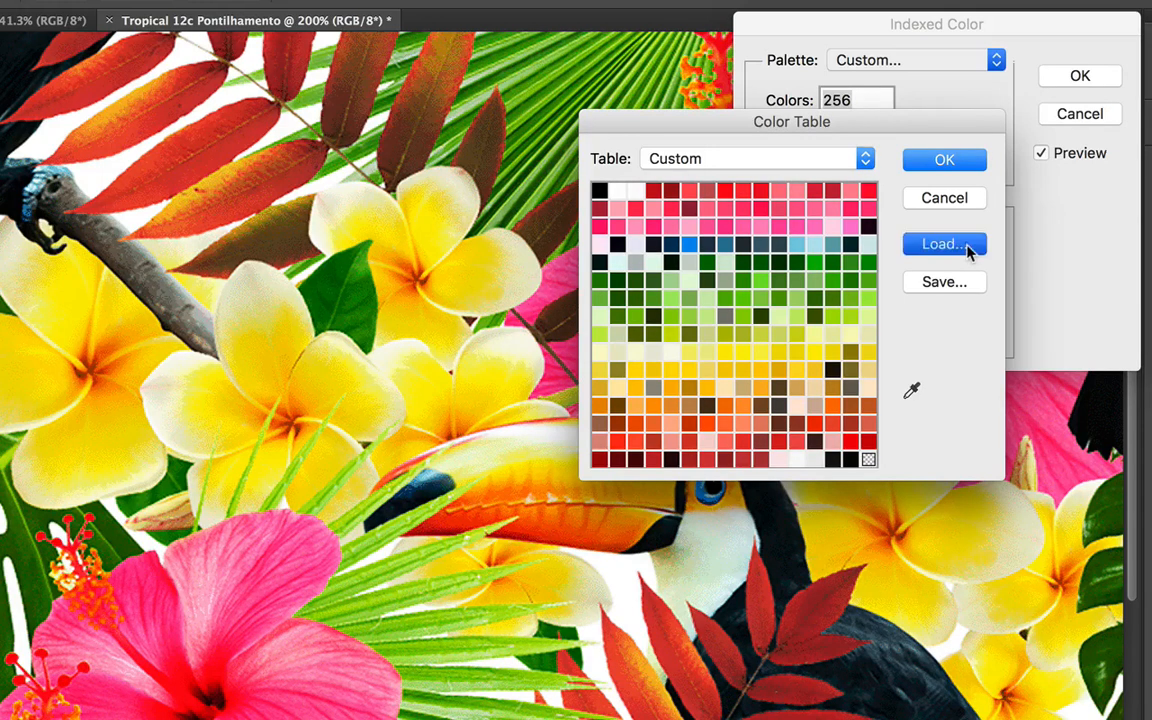
{"action": "left_click", "coordinate": [408, 300]}
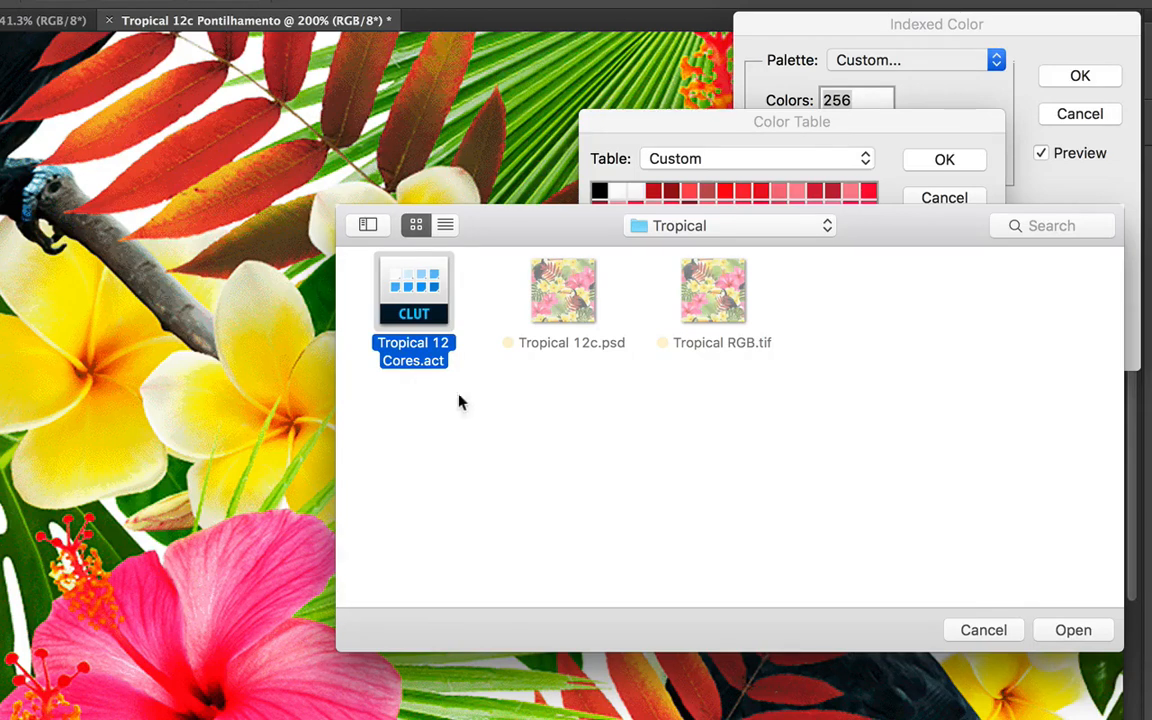
{"action": "left_click", "coordinate": [1066, 630]}
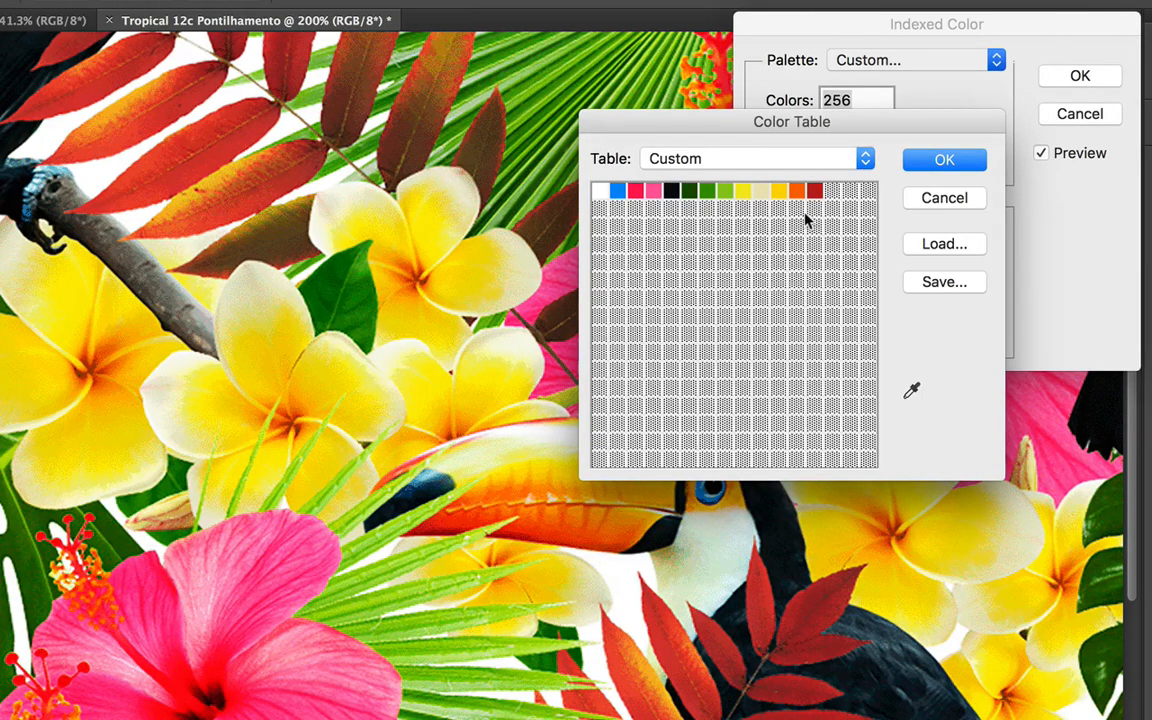
{"action": "left_click", "coordinate": [944, 198]}
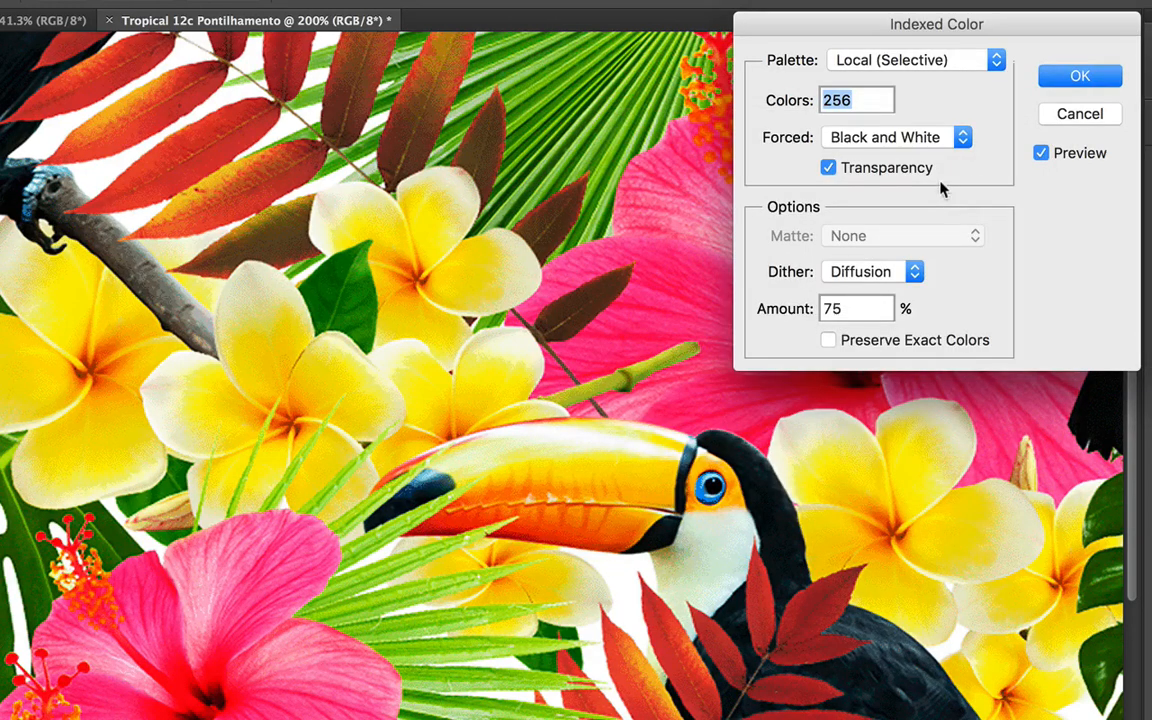
Set the indexed palette to Local (Perceptual) with 13 colors
{"action": "left_click", "coordinate": [976, 62]}
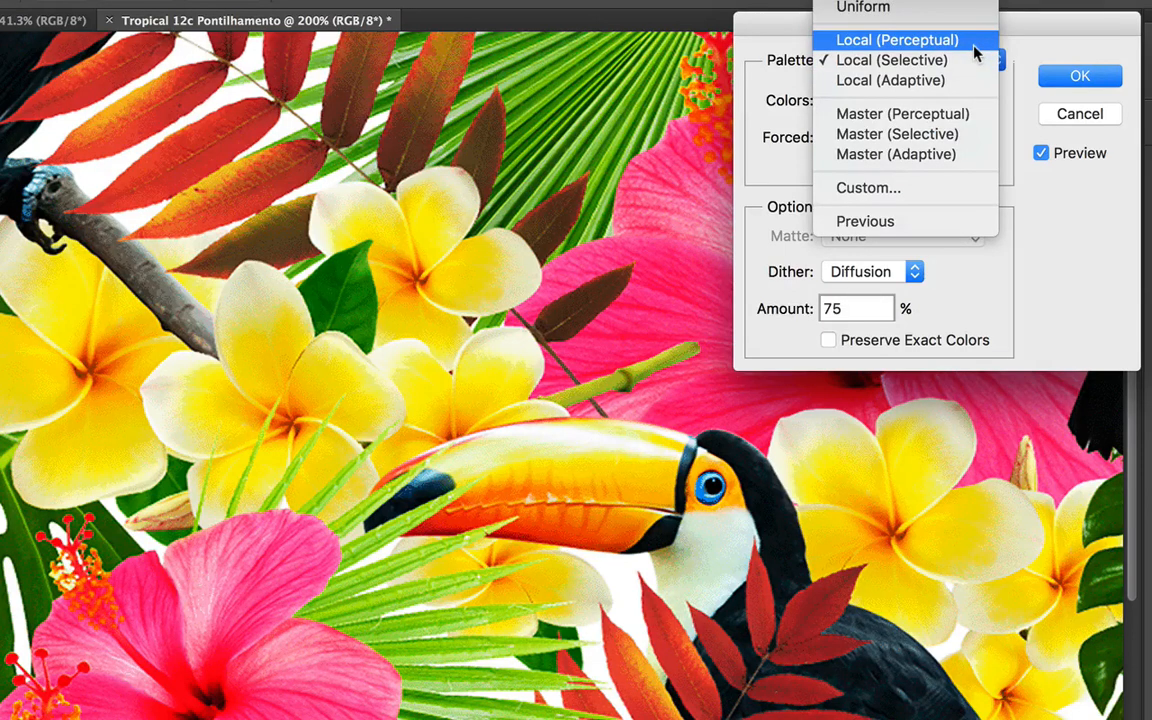
{"action": "left_click", "coordinate": [975, 46]}
{"action": "double_click", "coordinate": [874, 98]}
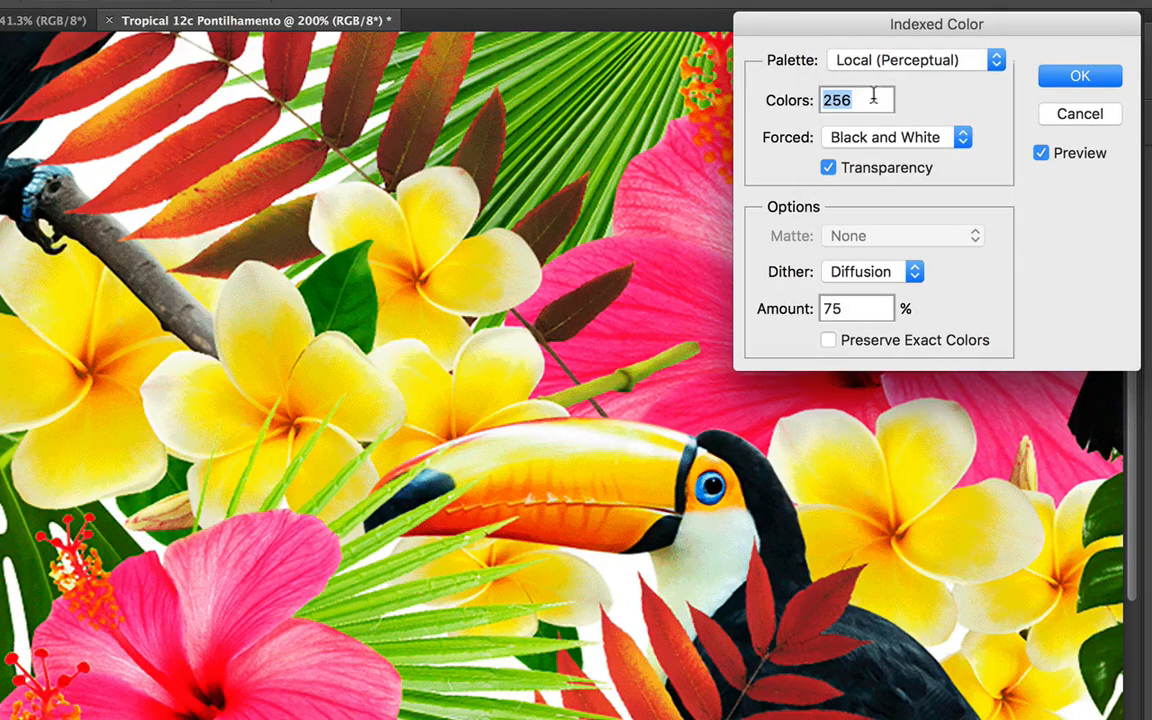
{"action": "type", "text": "13"}
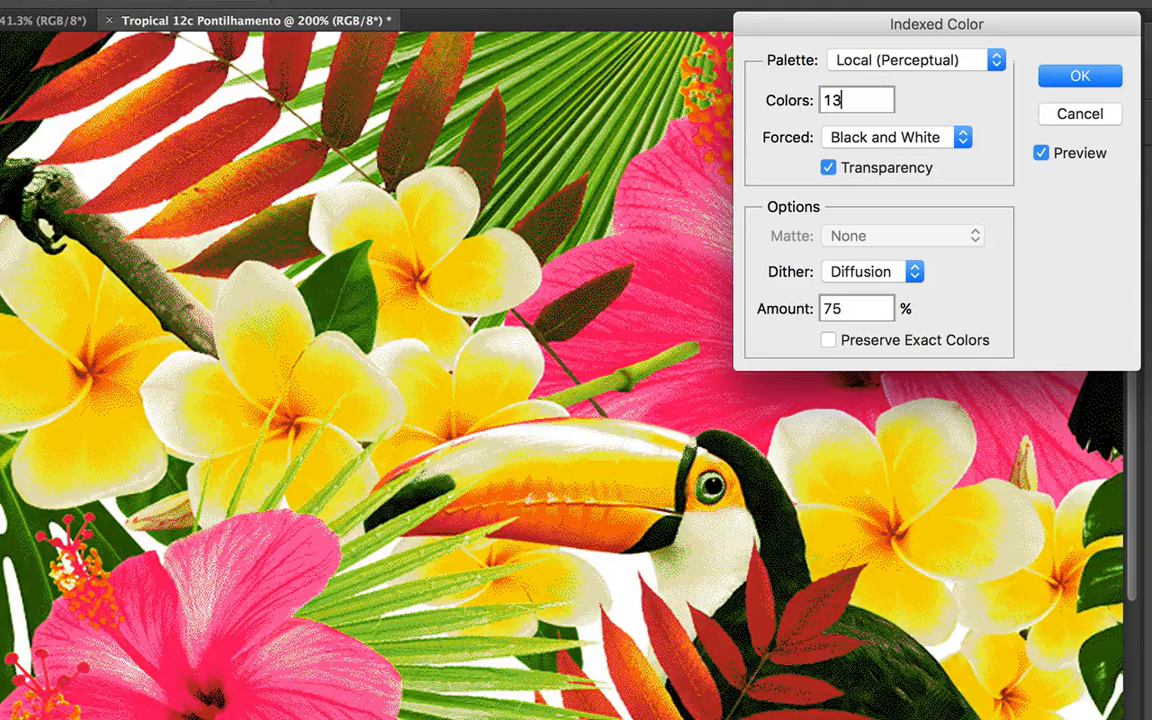
{"action": "double_click", "coordinate": [840, 97]}
Customize the forced colors by replacing black with the blue sampled from the toucan's eye
{"action": "left_click", "coordinate": [958, 142]}
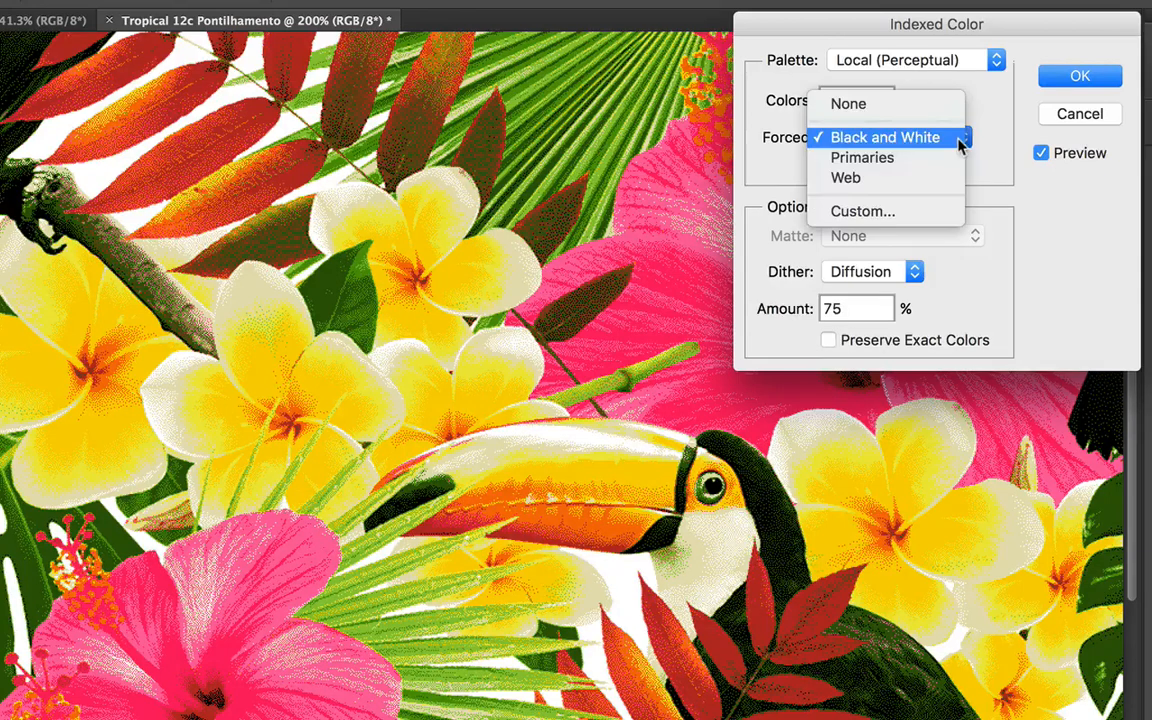
{"action": "left_click", "coordinate": [947, 215]}
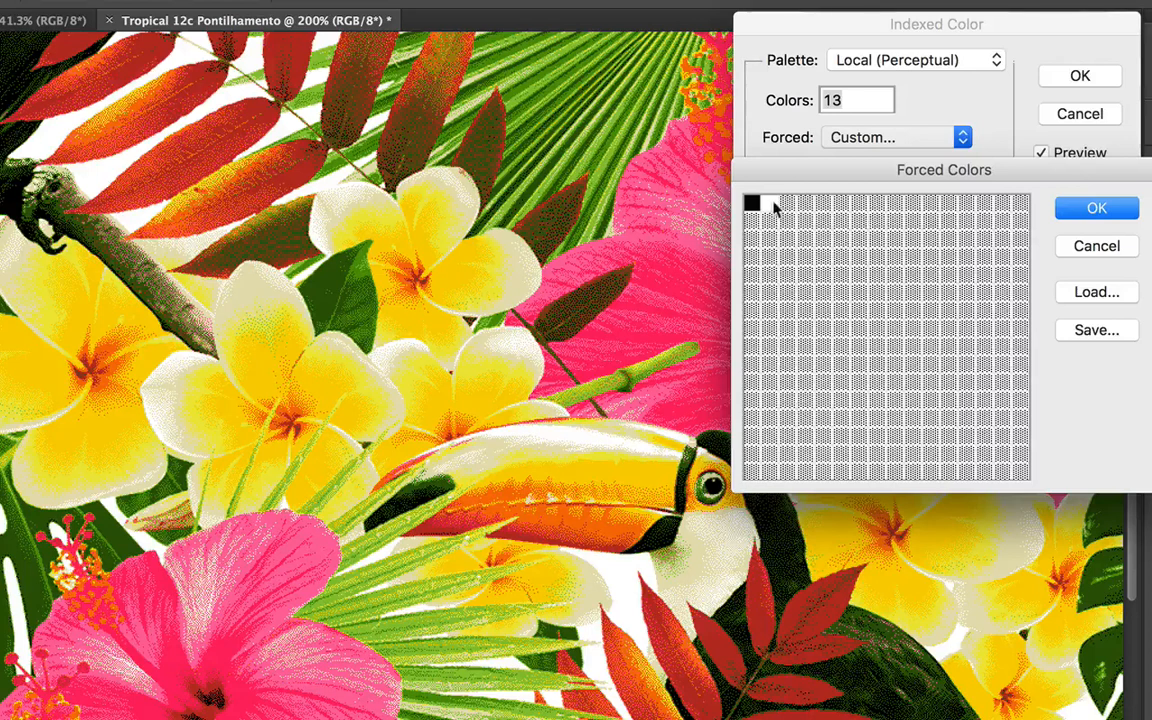
{"action": "left_click_drag", "start_coordinate": [797, 167], "coordinate": [810, 167]}
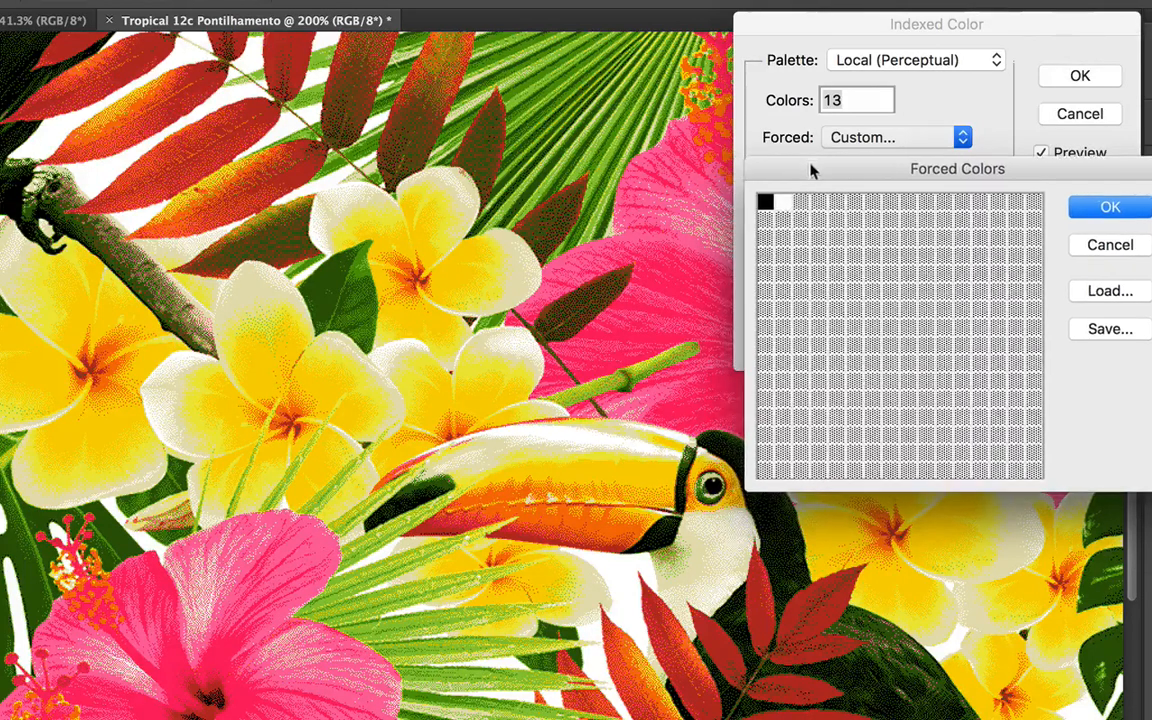
{"action": "left_click", "coordinate": [768, 207]}
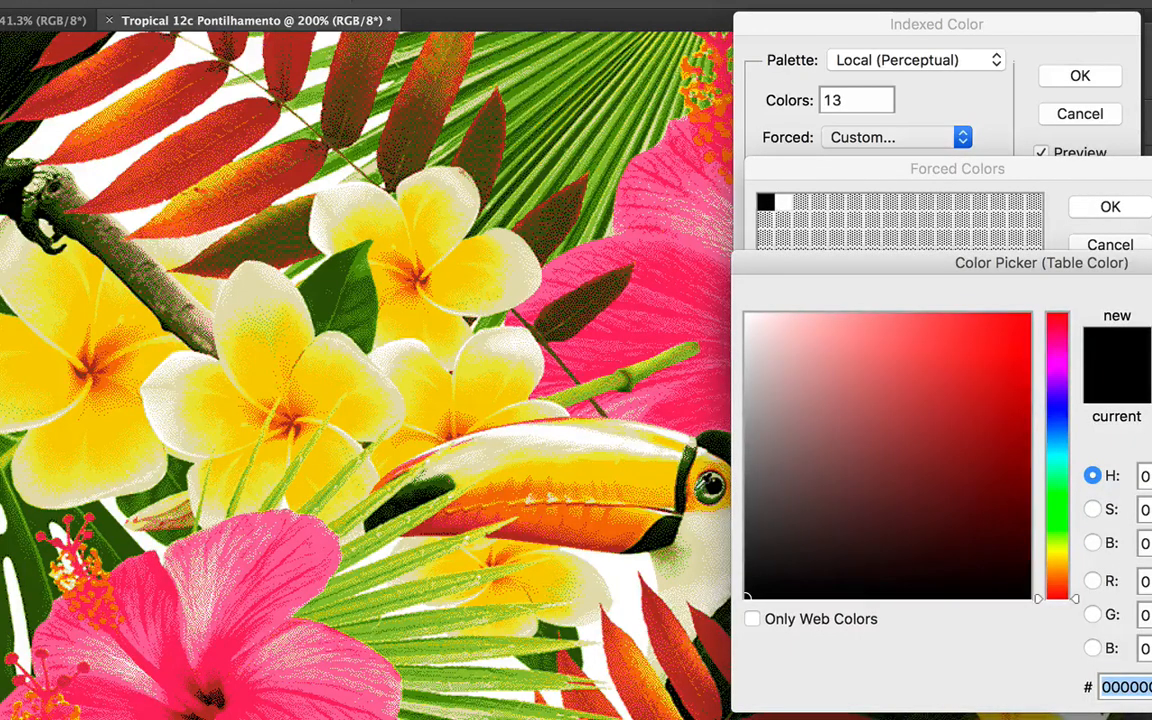
{"action": "left_click", "coordinate": [698, 488]}
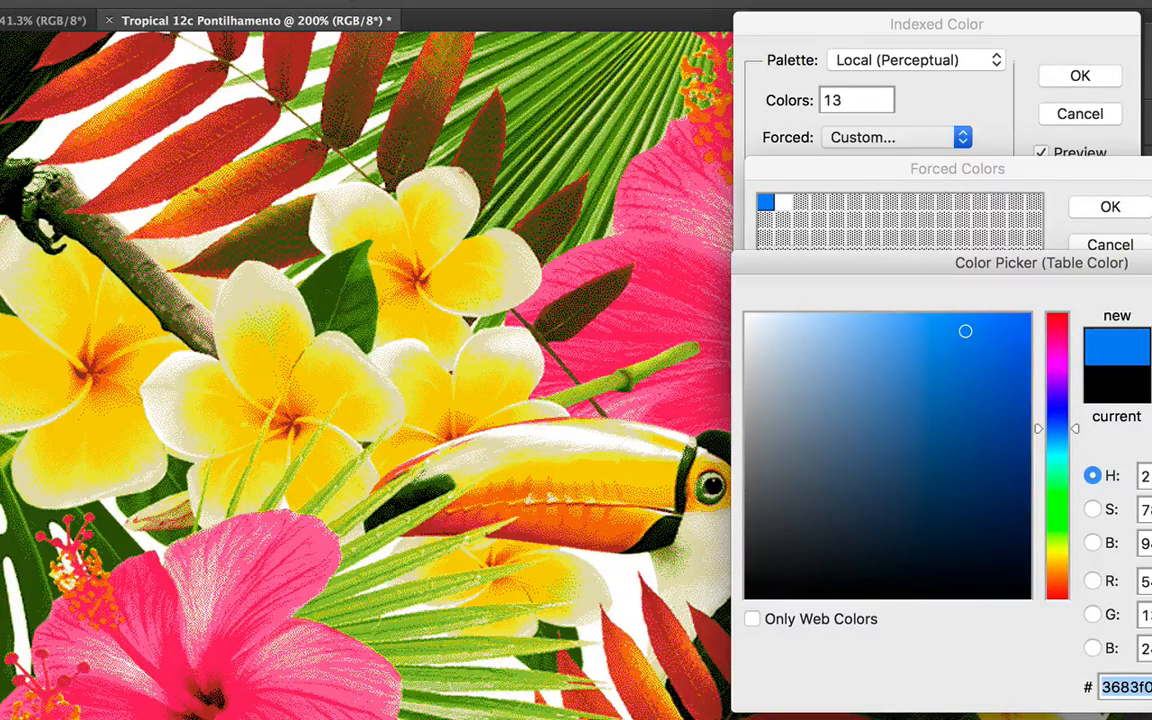
{"action": "key", "text": "Return"}
{"action": "left_click", "coordinate": [1136, 206]}
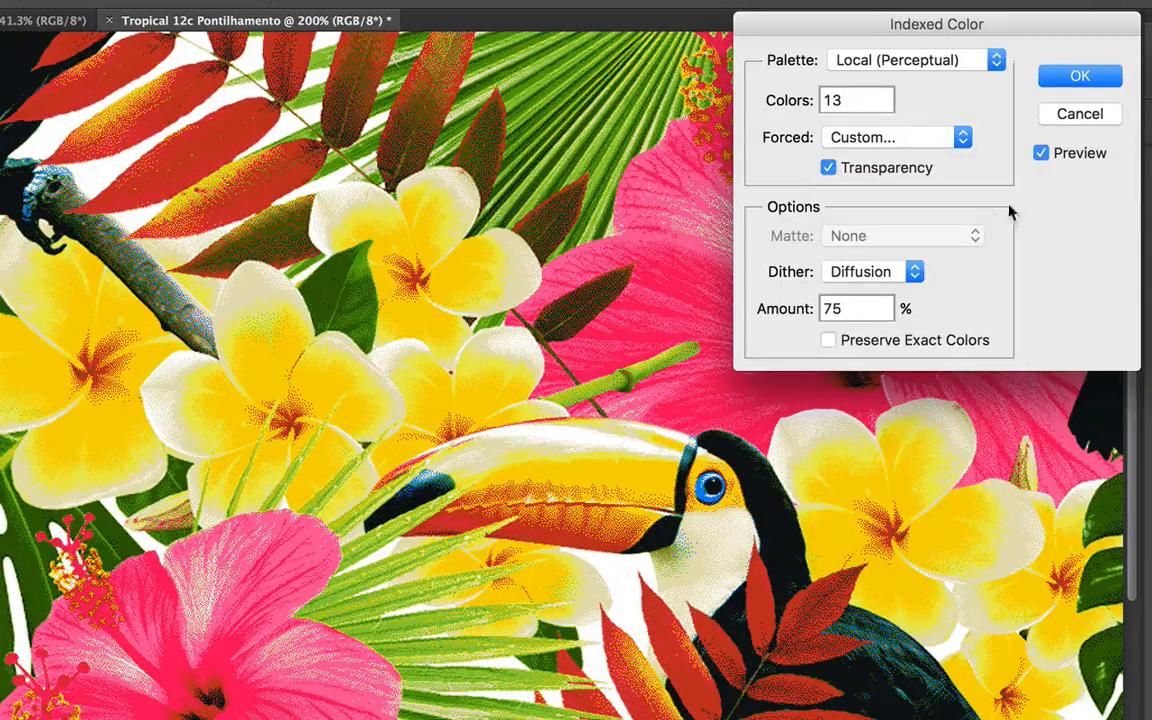
Turn off transparency for the indexed conversion and set the diffusion dither amount to 100%
{"action": "left_click", "coordinate": [828, 167]}
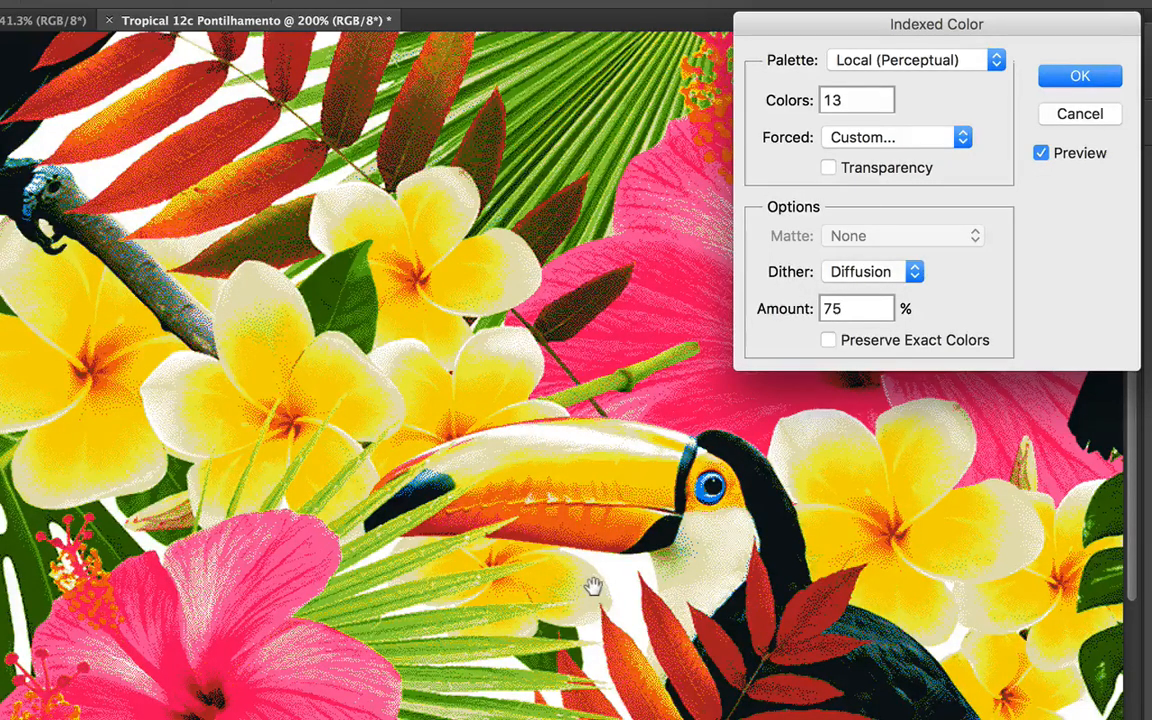
{"action": "key", "text": "super+plus"}
{"action": "left_click_drag", "start_coordinate": [602, 584], "coordinate": [509, 509]}
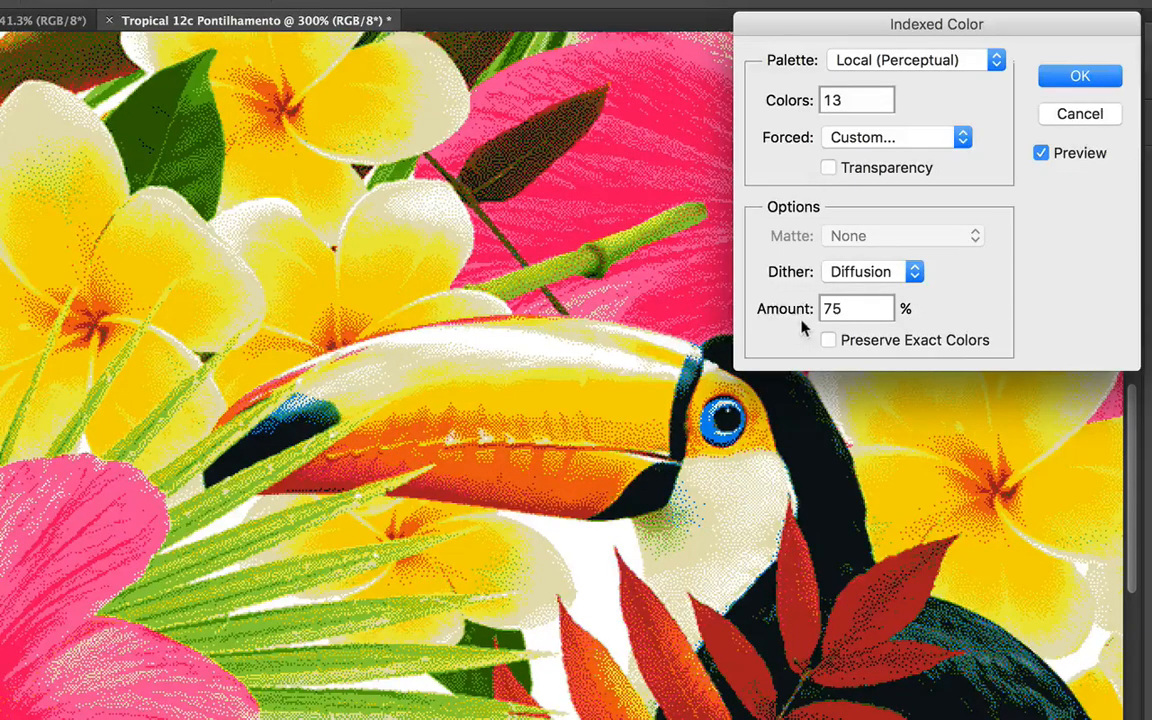
{"action": "left_click_drag", "start_coordinate": [769, 306], "coordinate": [926, 314]}
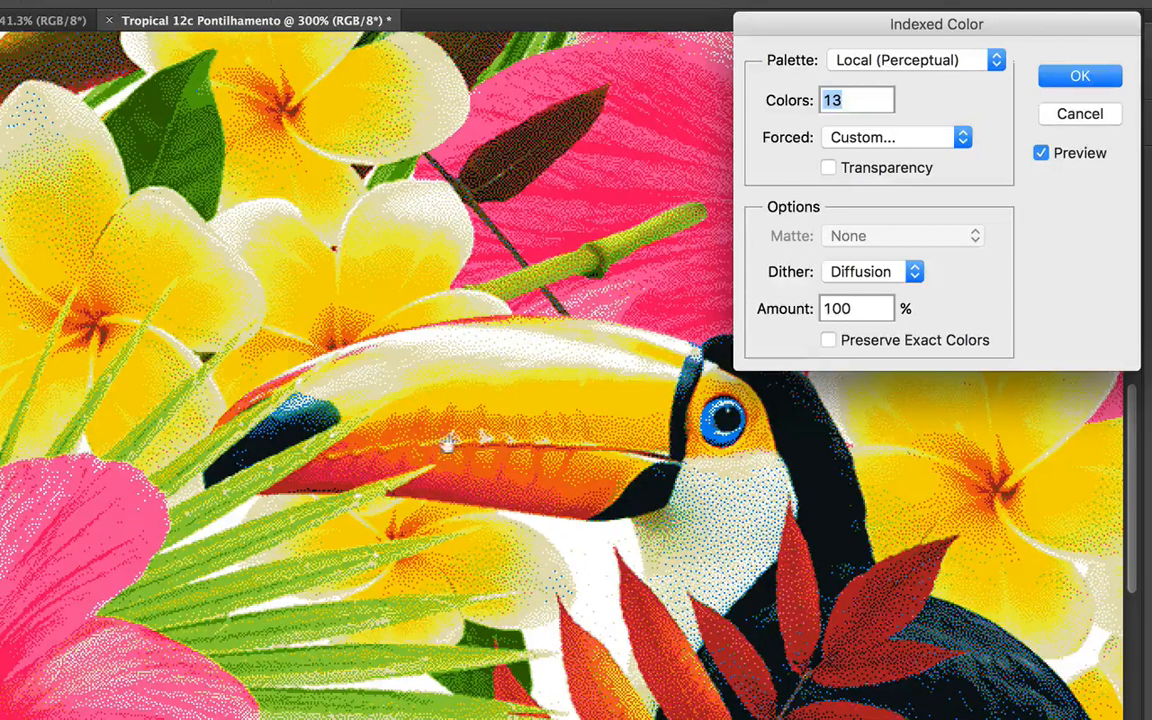
{"action": "left_click_drag", "start_coordinate": [857, 304], "coordinate": [790, 306]}
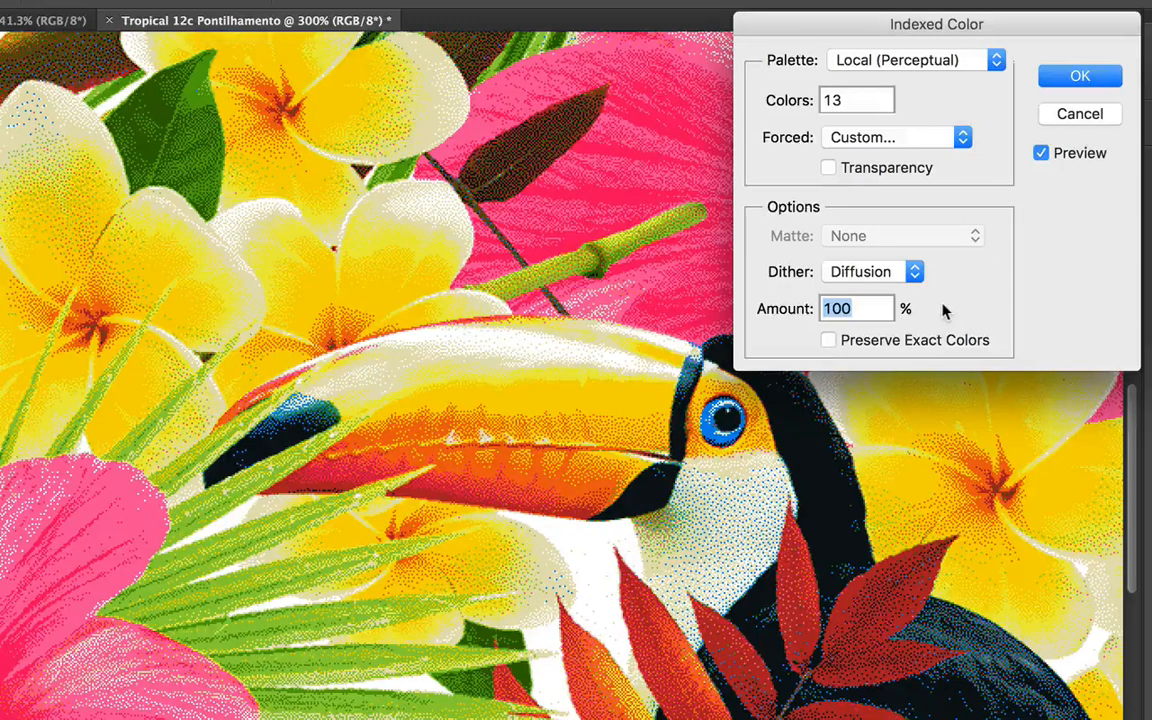
Lower the diffusion dither amount to 75% and apply the Indexed Color conversion
{"action": "key", "text": "Down"}
{"action": "key", "text": "Down"}
{"action": "key", "text": "Down"}
{"action": "key", "text": "Down"}
{"action": "key", "text": "Down"}
{"action": "key", "text": "Down"}
{"action": "key", "text": "Down"}
{"action": "key", "text": "Down"}
{"action": "key", "text": "Down"}
{"action": "key", "text": "Down"}
{"action": "key", "text": "Down"}
{"action": "key", "text": "Down"}
{"action": "key", "text": "Down"}
{"action": "key", "text": "Down"}
{"action": "key", "text": "Down"}
{"action": "key", "text": "Down"}
{"action": "key", "text": "Down"}
{"action": "key", "text": "Down"}
{"action": "key", "text": "Down"}
{"action": "key", "text": "Down"}
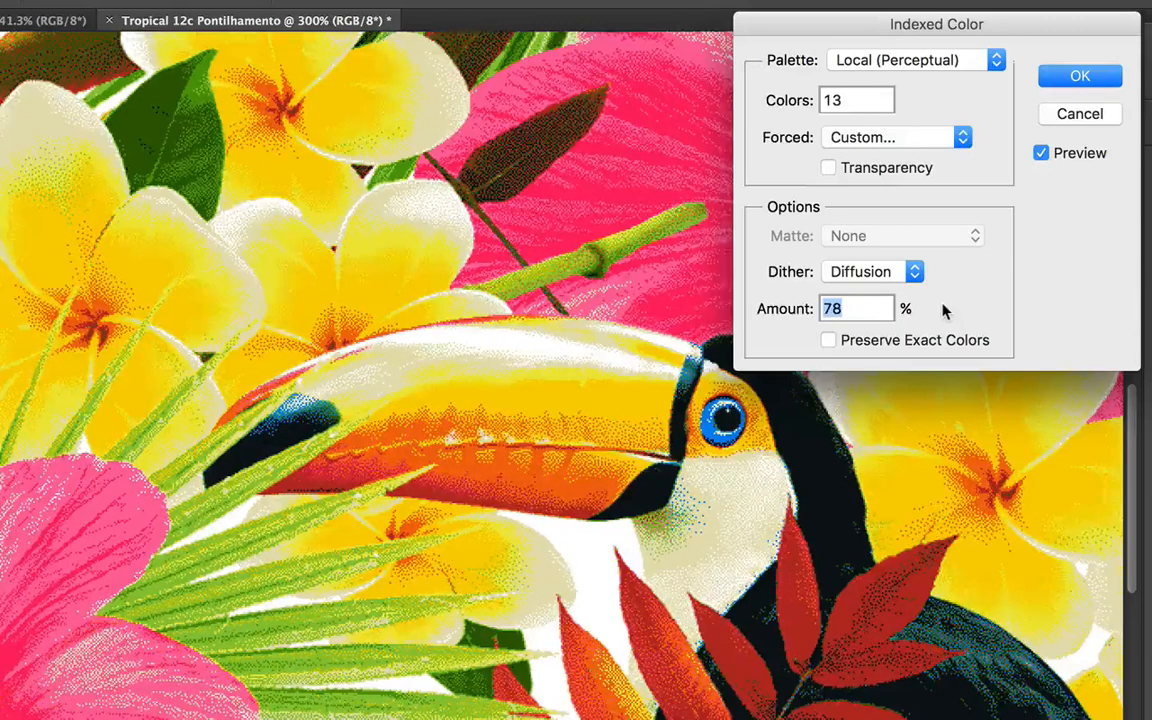
{"action": "key", "text": "Down"}
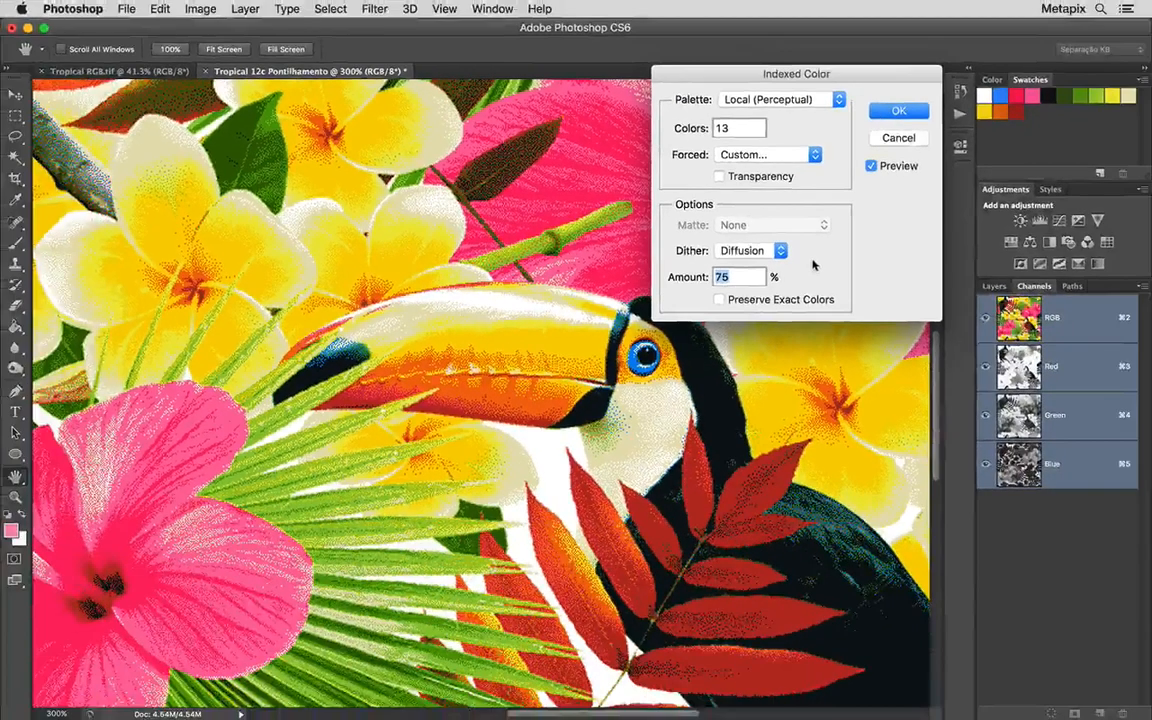
{"action": "left_click", "coordinate": [898, 111]}
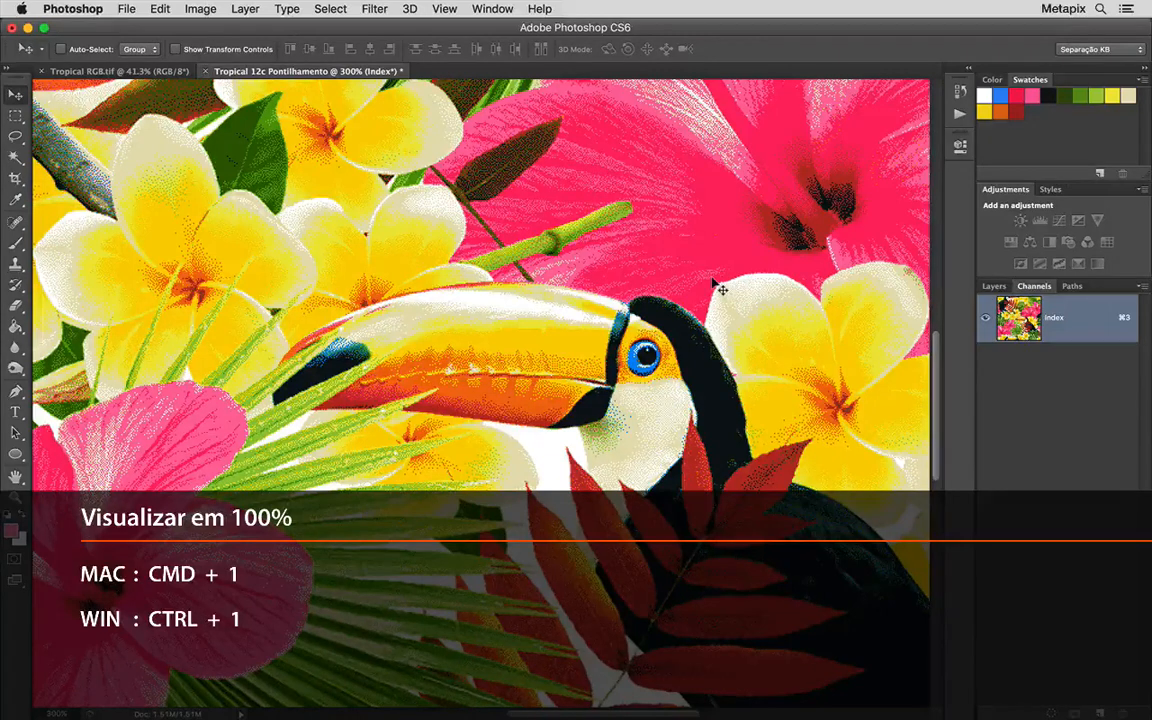
Compare the indexed image with its RGB version at 100% view by toggling the conversion off and on
{"action": "key", "text": "super+1"}
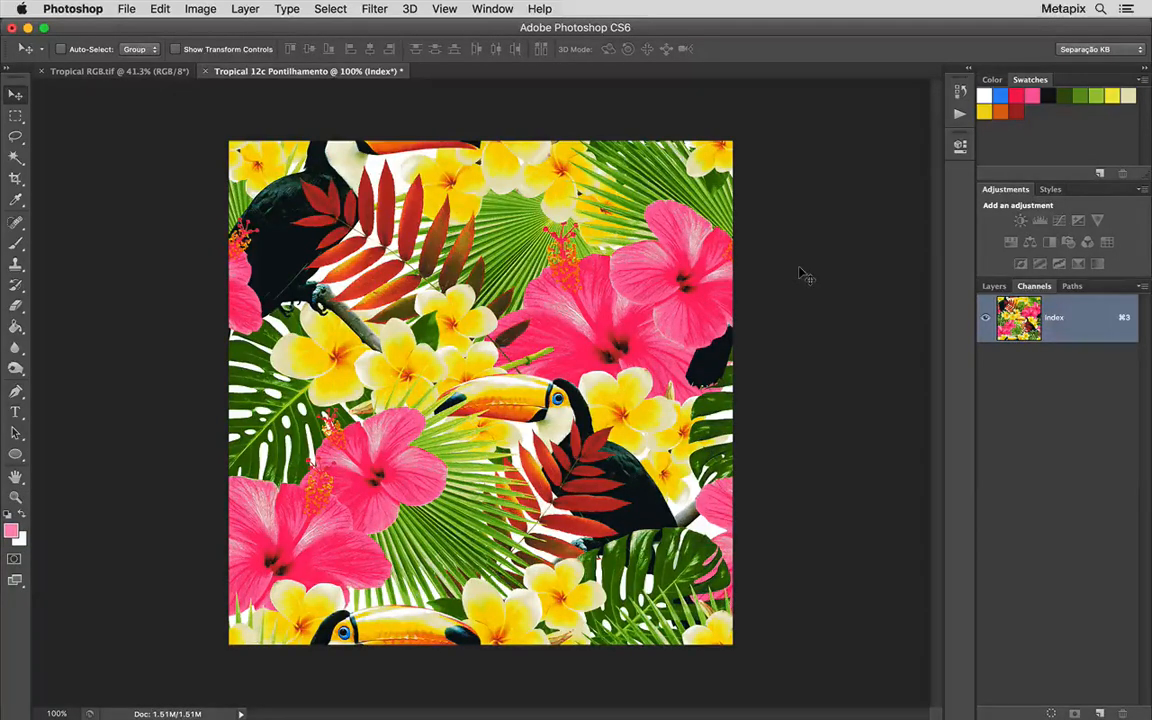
{"action": "key", "text": "super+z"}
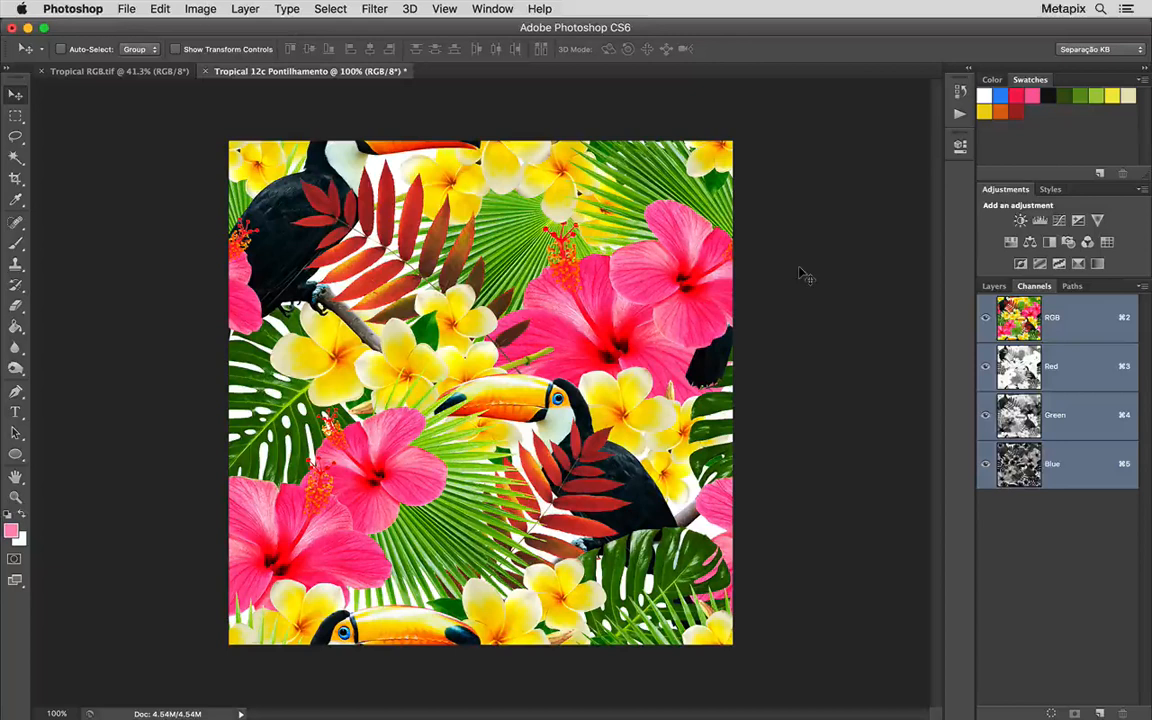
{"action": "key", "text": "super+z"}
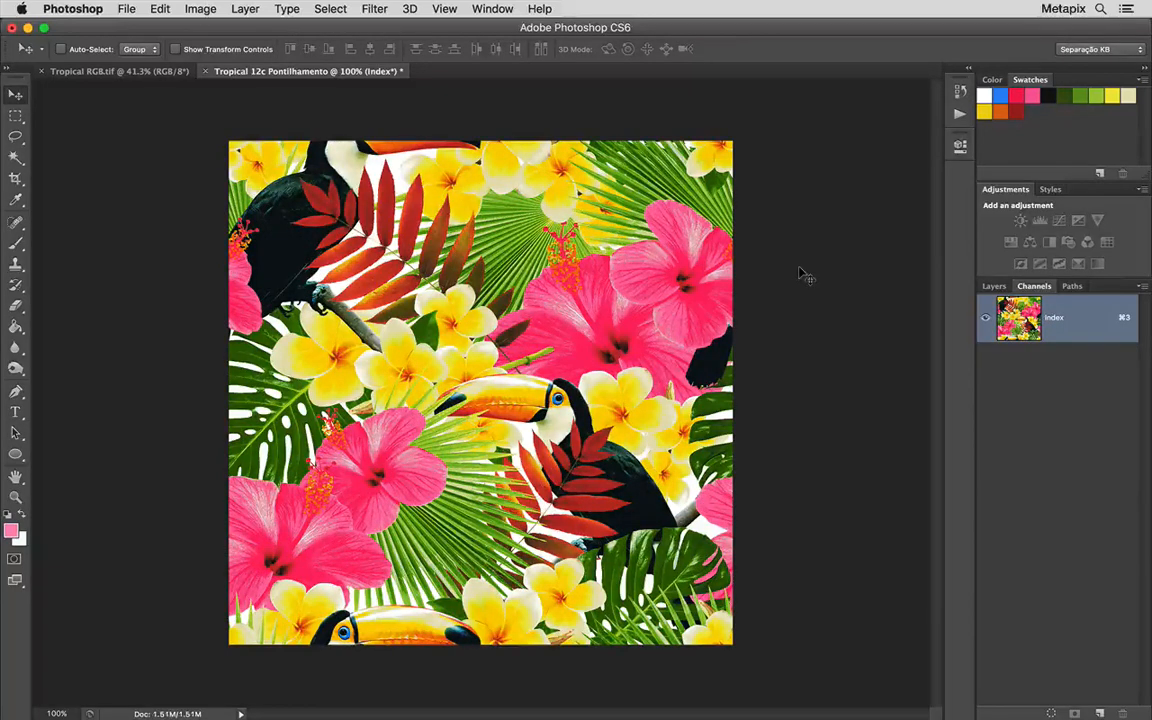
{"action": "key", "text": "super+z"}
{"action": "key", "text": "super+z"}
Apply a Curves adjustment to the indexed image using the Medium Contrast (RGB) preset
{"action": "key", "text": "super+plus"}
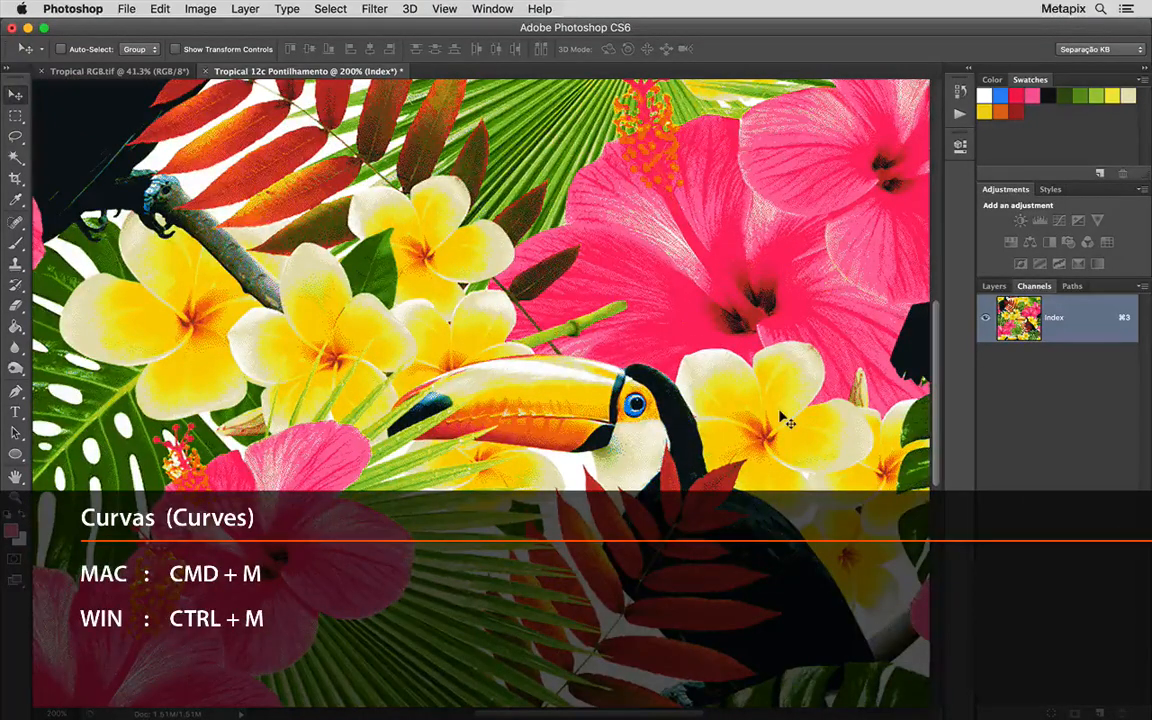
{"action": "key", "text": "super+m"}
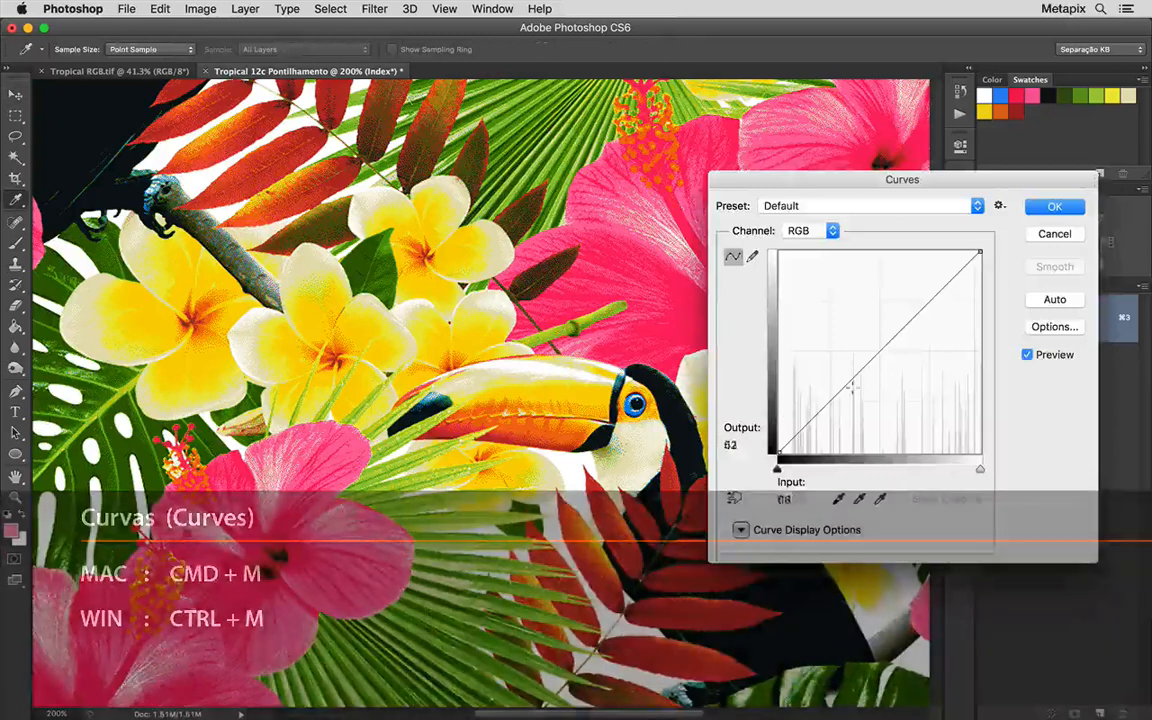
{"action": "left_click", "coordinate": [923, 208]}
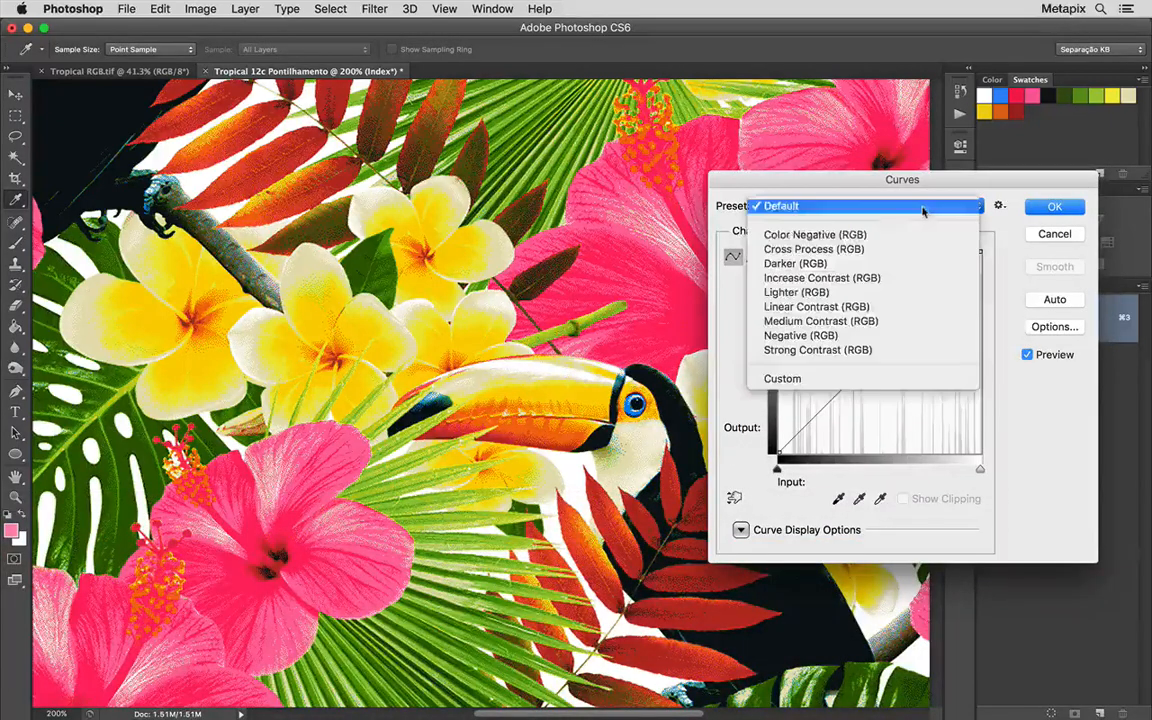
{"action": "left_click", "coordinate": [905, 321]}
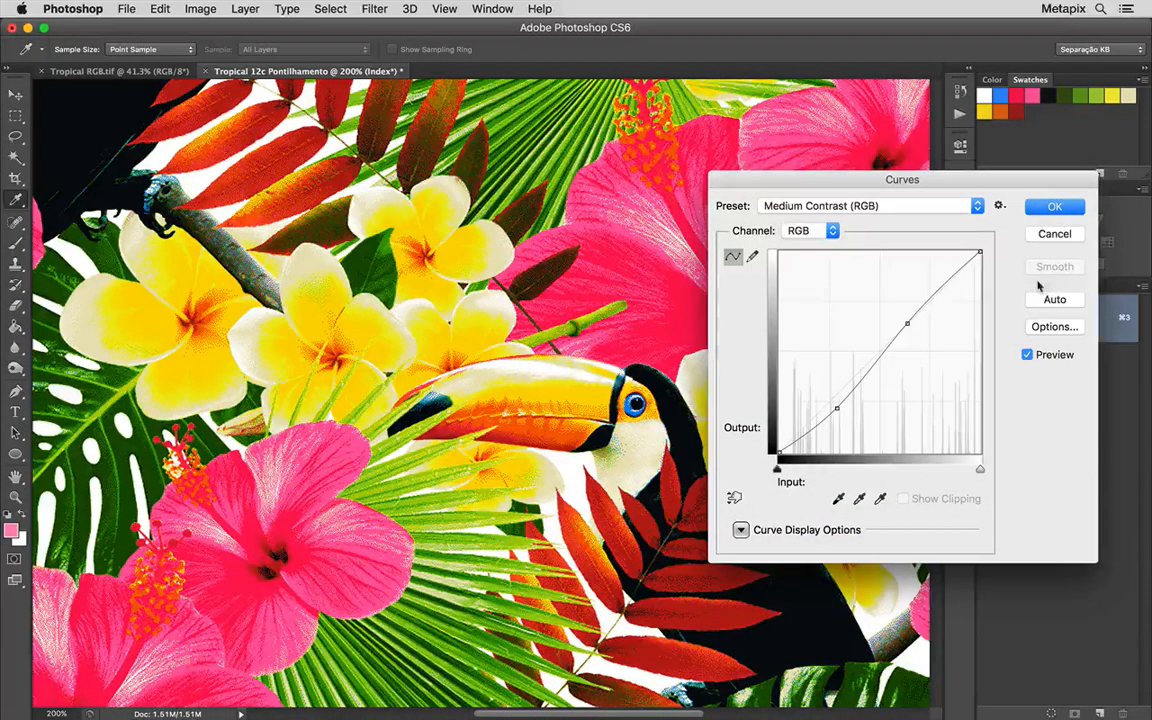
{"action": "left_click", "coordinate": [1053, 209]}
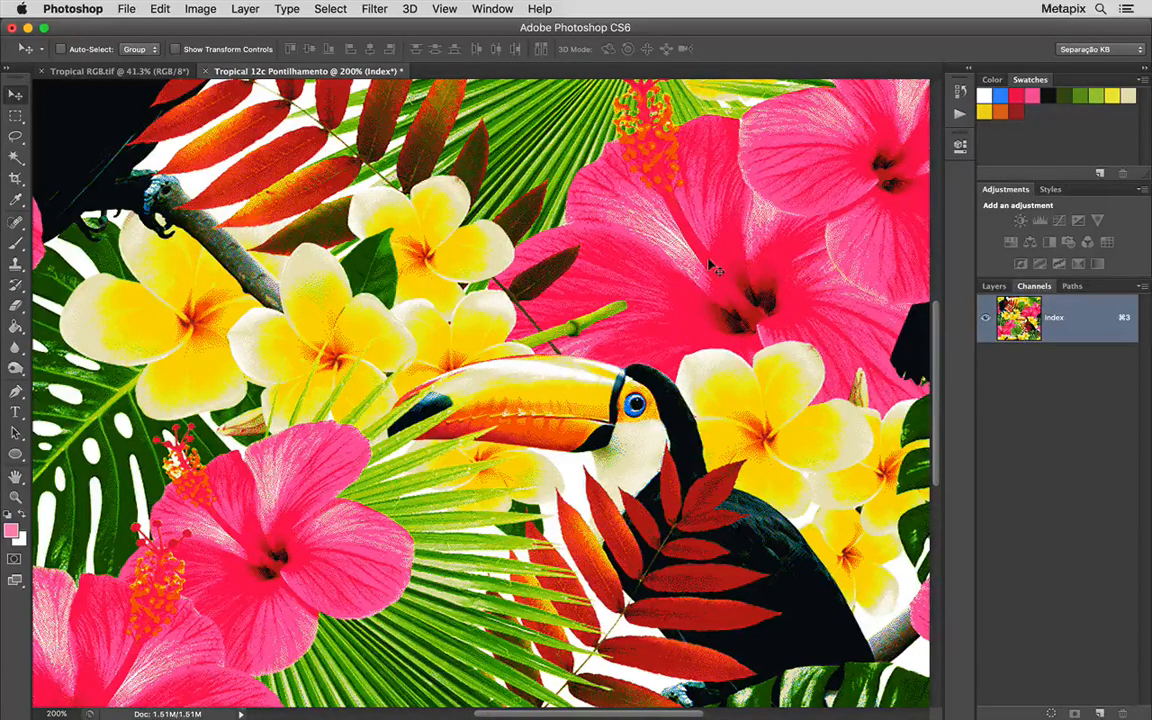
Add a new spot channel to the indexed image for the color separation
{"action": "left_click", "coordinate": [340, 9]}
{"action": "left_click", "coordinate": [401, 165]}
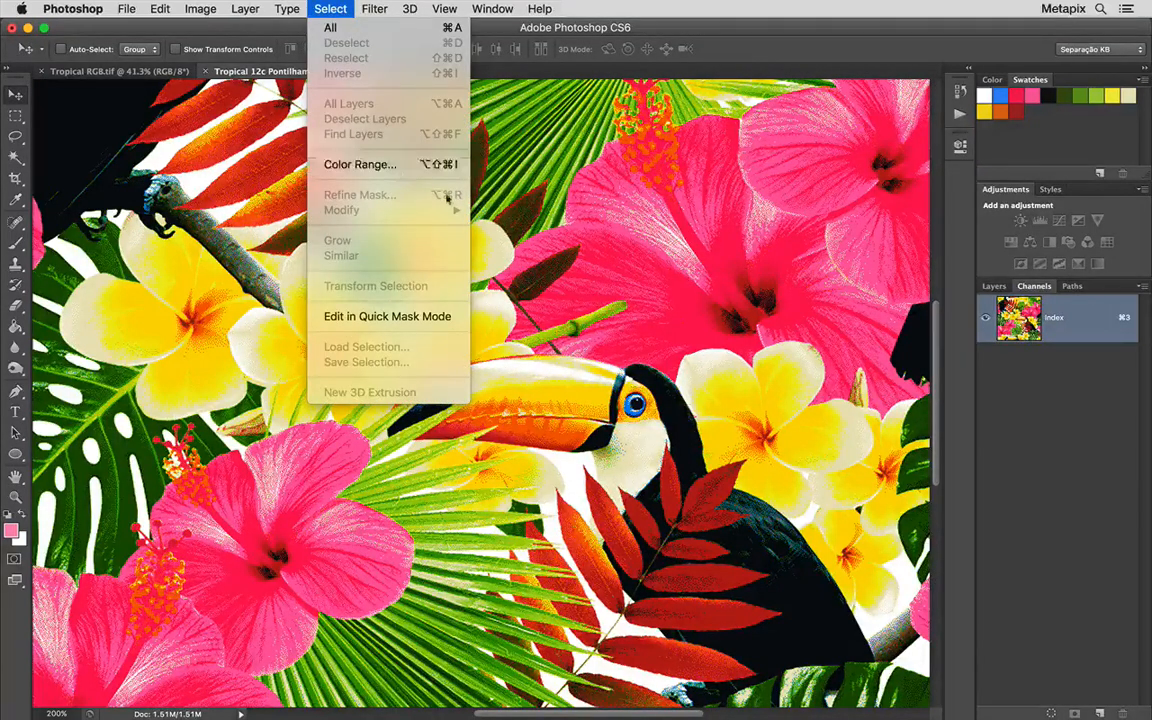
{"action": "left_click", "coordinate": [1141, 290]}
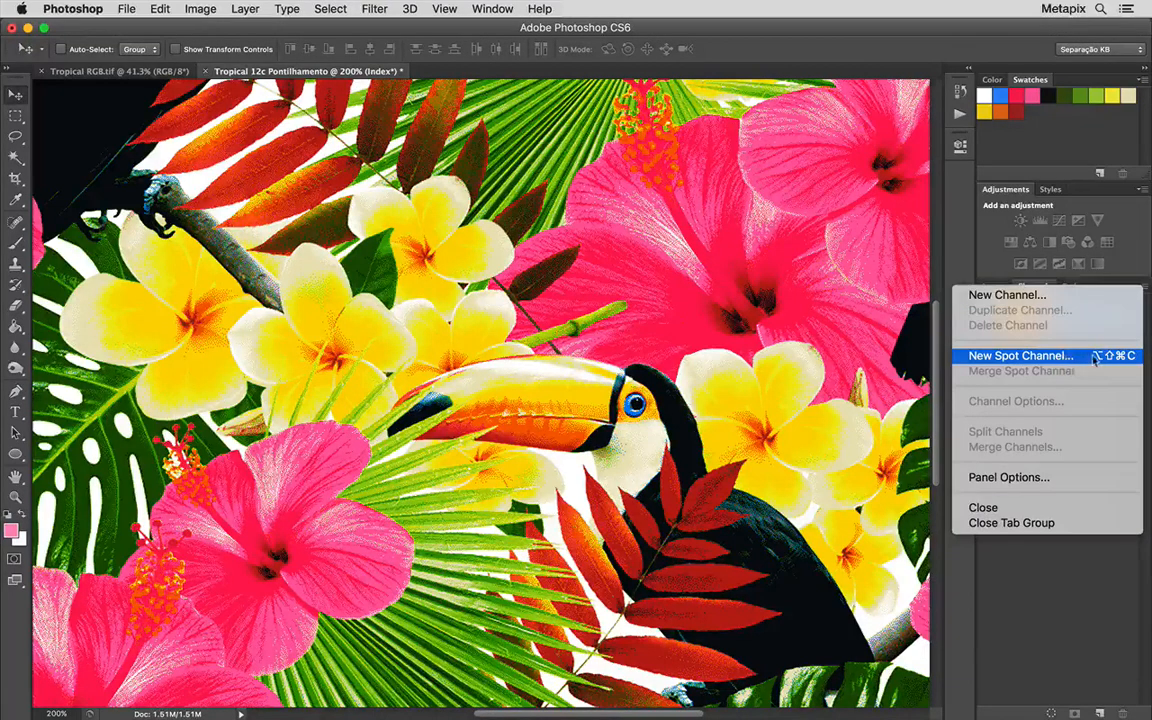